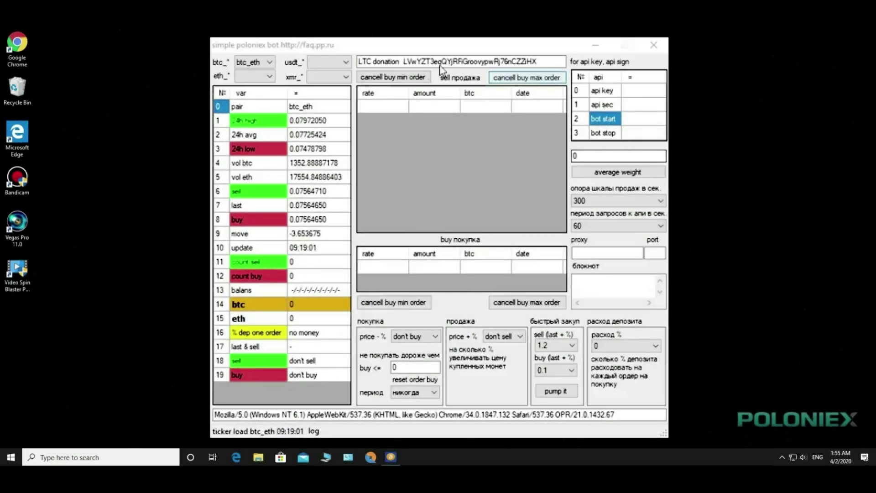
Step: Move the bot window into position on the desktop
drag(420, 49, 419, 41)
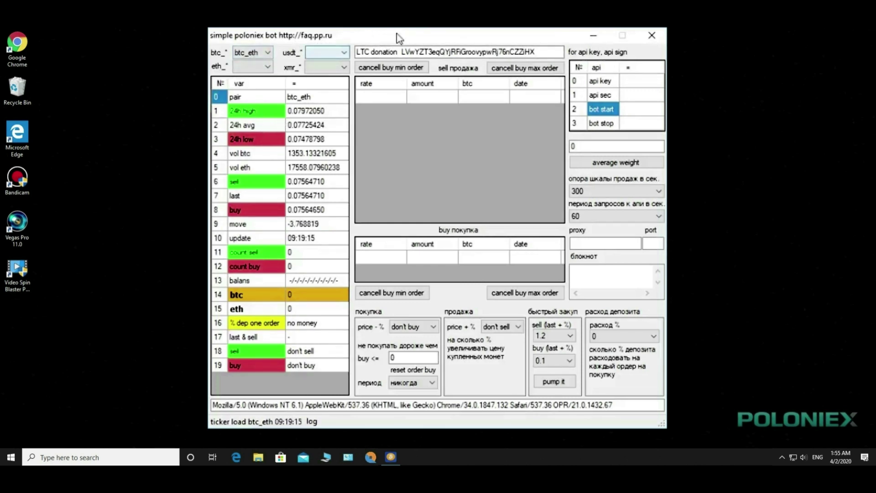
mouse_move(404, 30)
mouse_down()
mouse_move(390, 24)
mouse_move(411, 27)
mouse_up()
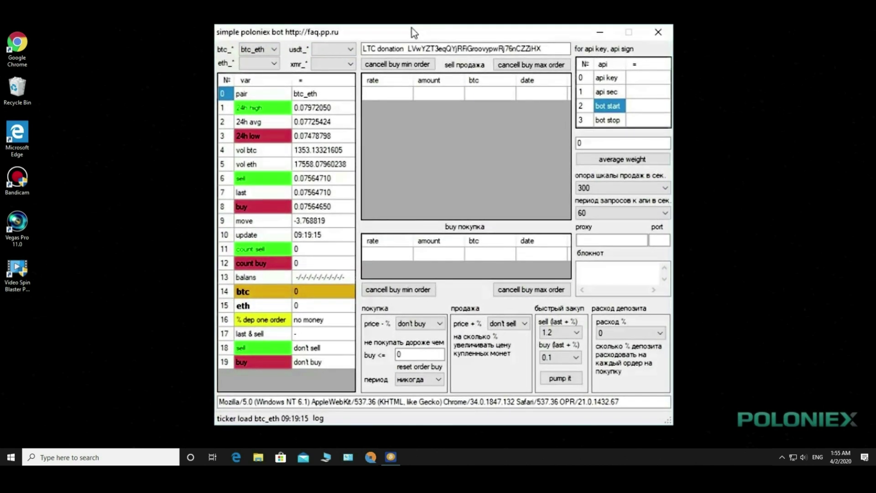
drag(444, 33, 428, 35)
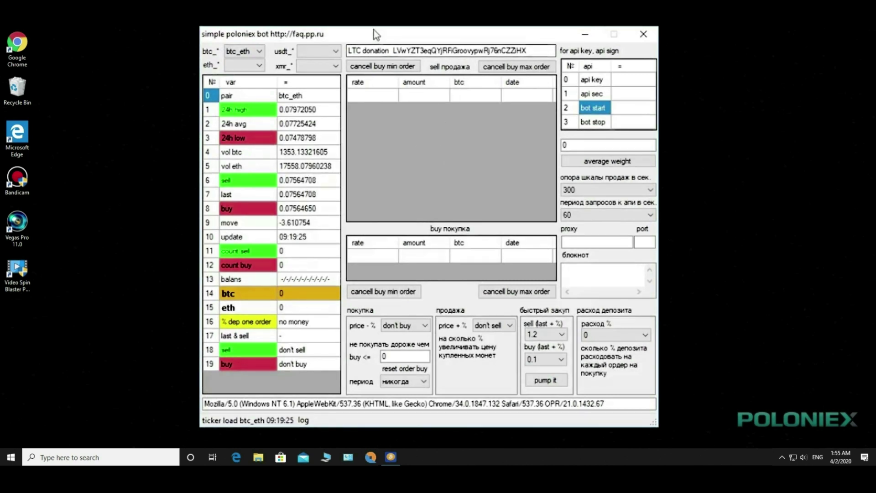
drag(373, 30, 392, 27)
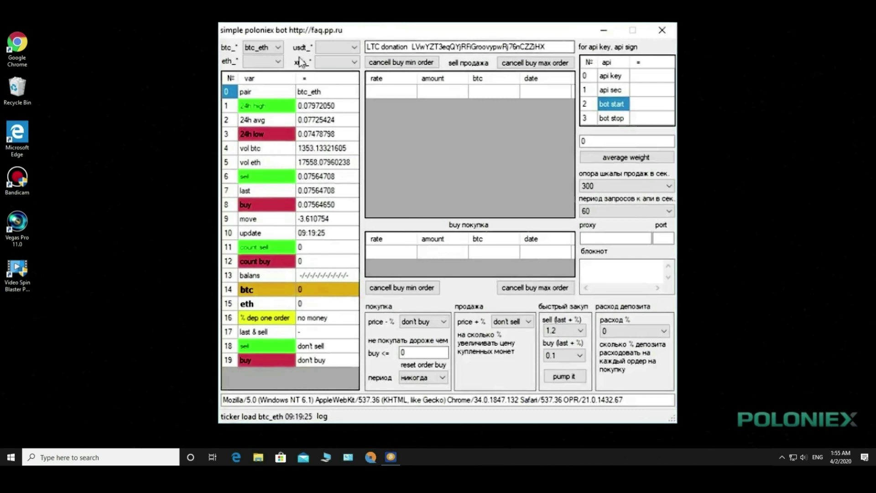
Step: Look through the btc, usdt and xmr trading-pair lists without changing the pair
click(278, 48)
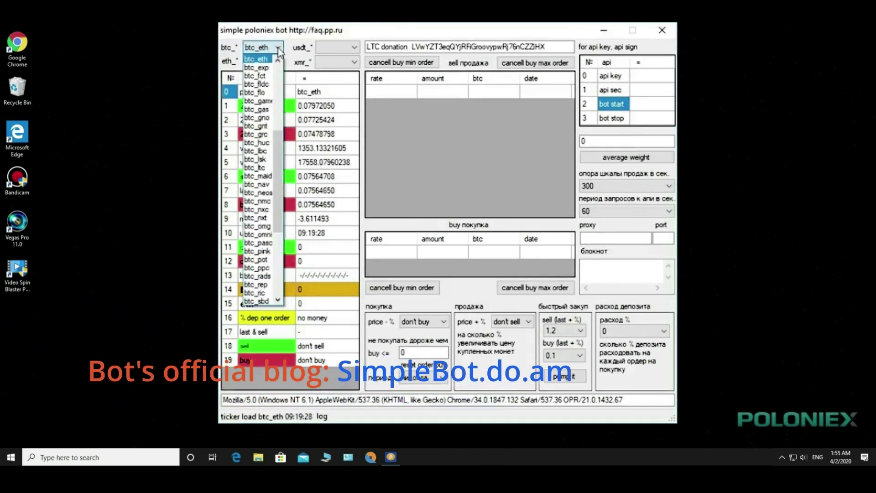
click(337, 48)
click(337, 48)
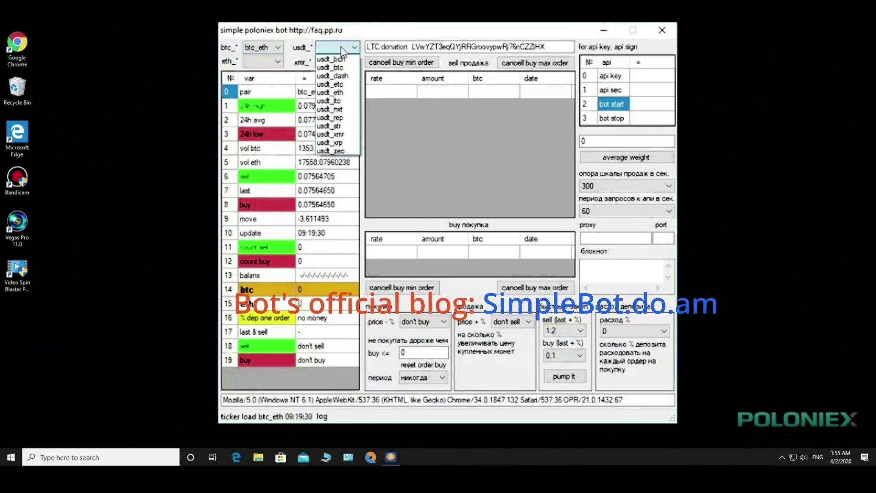
click(346, 68)
click(344, 64)
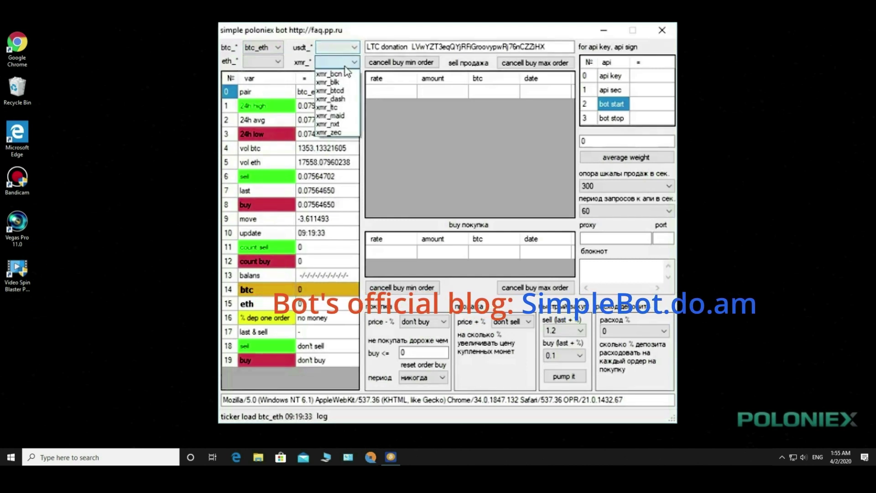
click(342, 72)
Step: Check the eth, xmr, usdt and btc pair lists, keeping btc_eth selected
click(279, 61)
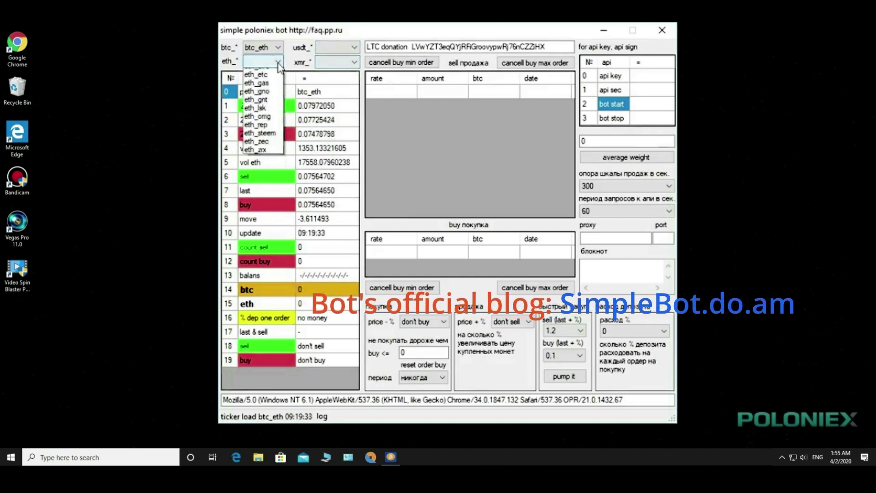
click(274, 69)
click(334, 64)
click(336, 64)
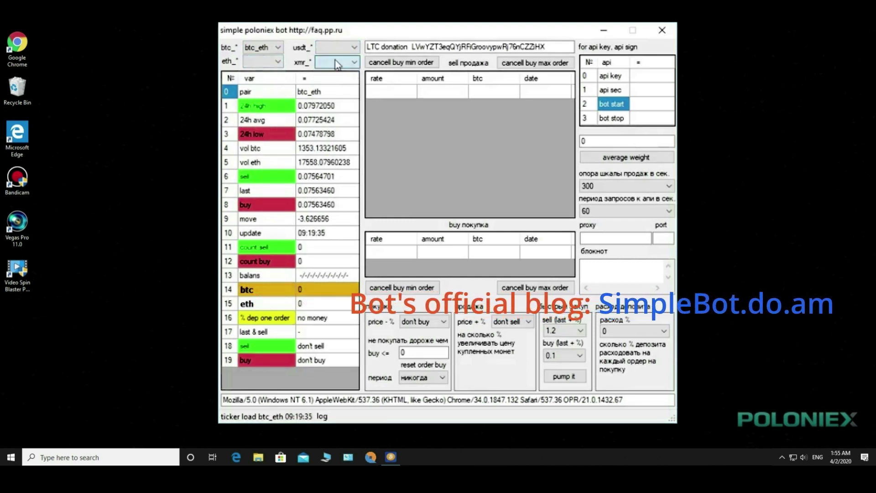
click(338, 47)
click(337, 47)
click(279, 48)
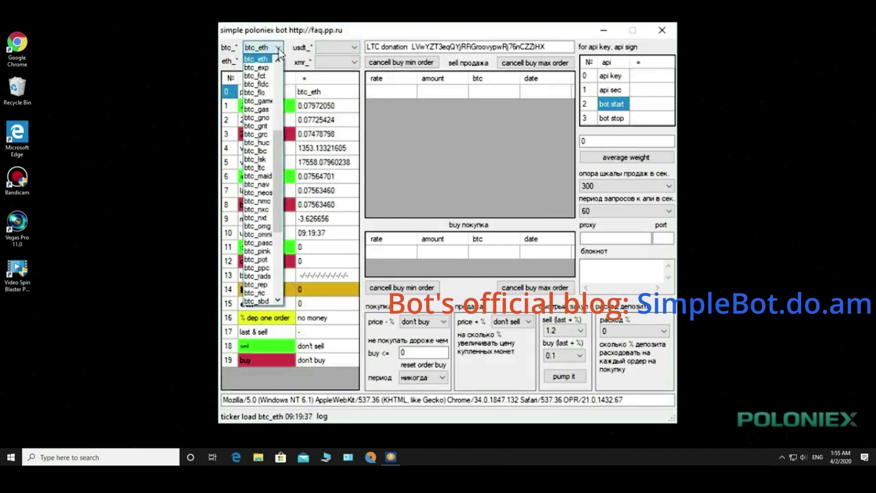
click(278, 48)
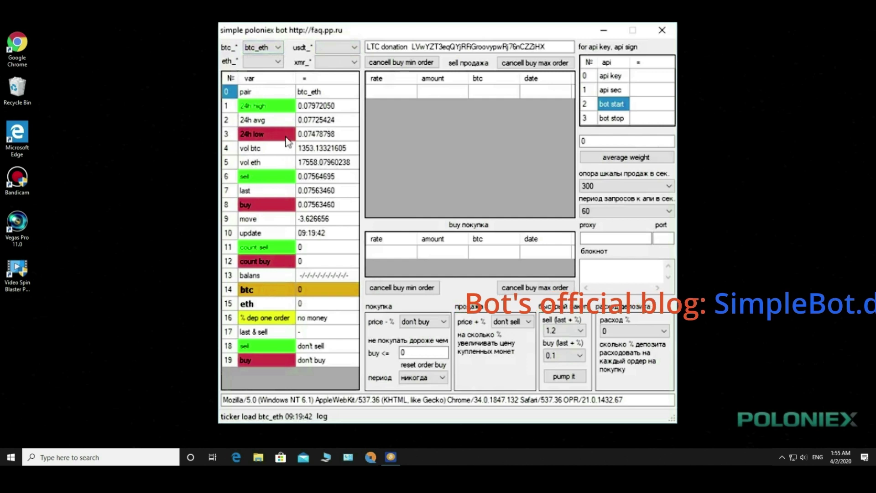
Step: Point out the btc_eth pair, 24h high, average and low prices, and btc/eth volumes
click(307, 94)
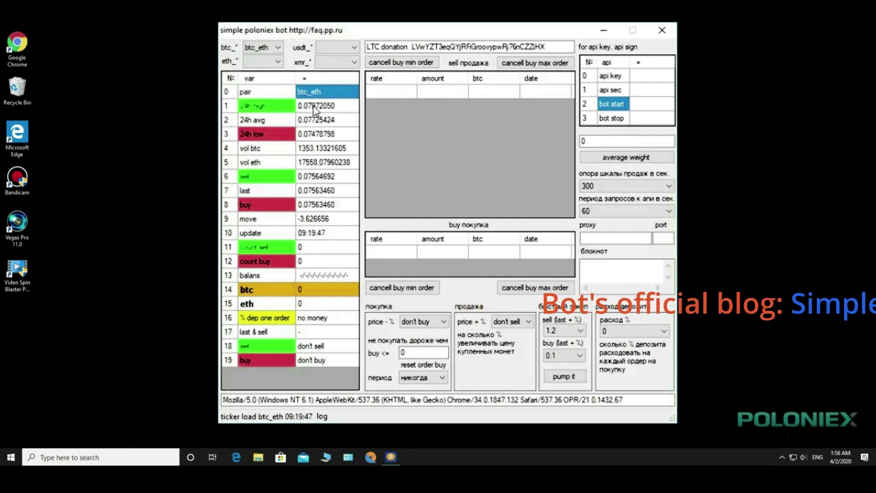
click(314, 108)
click(313, 121)
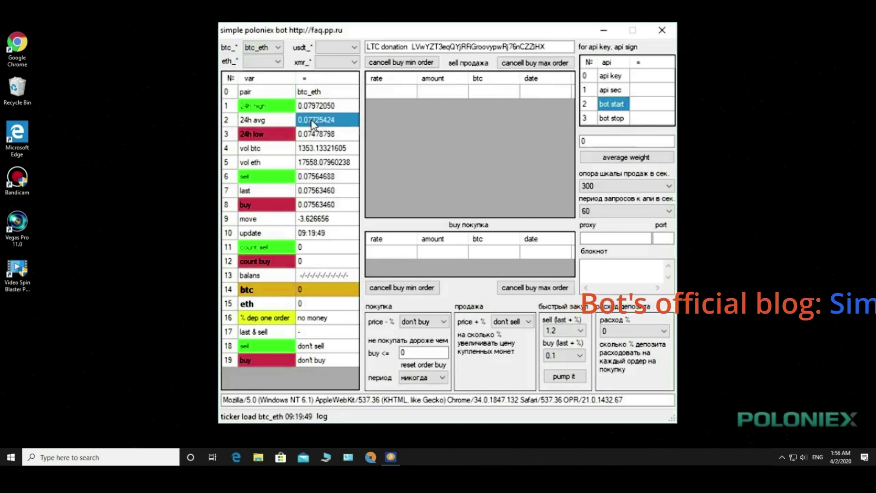
click(315, 136)
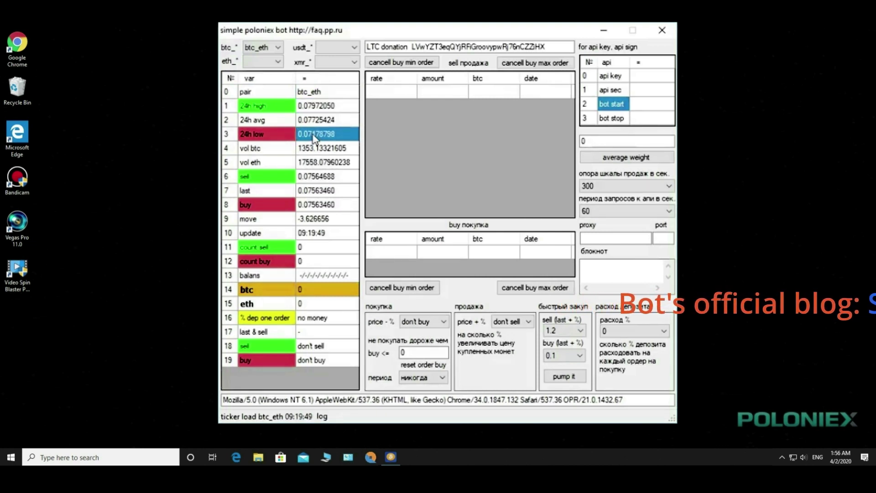
click(260, 149)
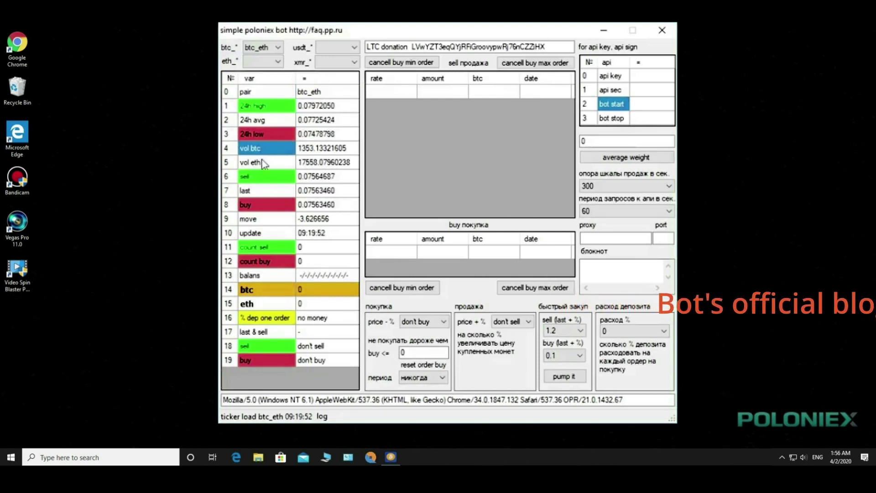
click(315, 152)
click(318, 163)
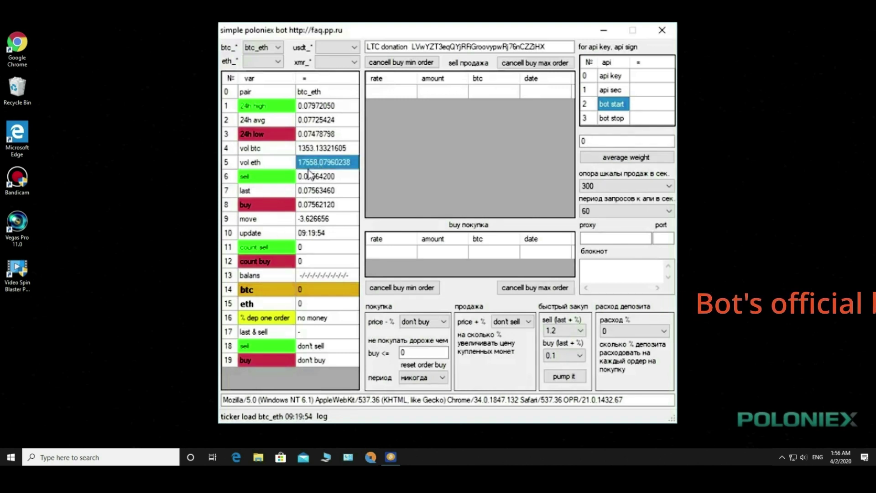
Step: Point out the sell, buy and last prices, price move, update time, order counts and balances
click(319, 179)
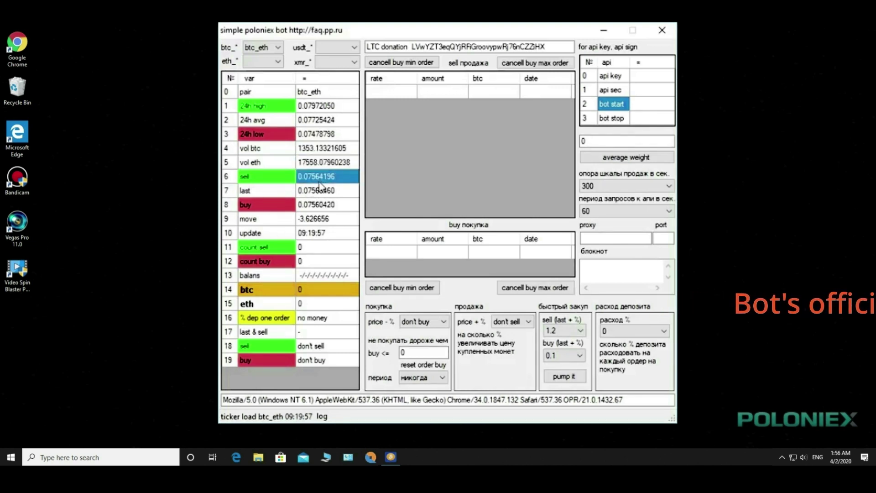
click(312, 208)
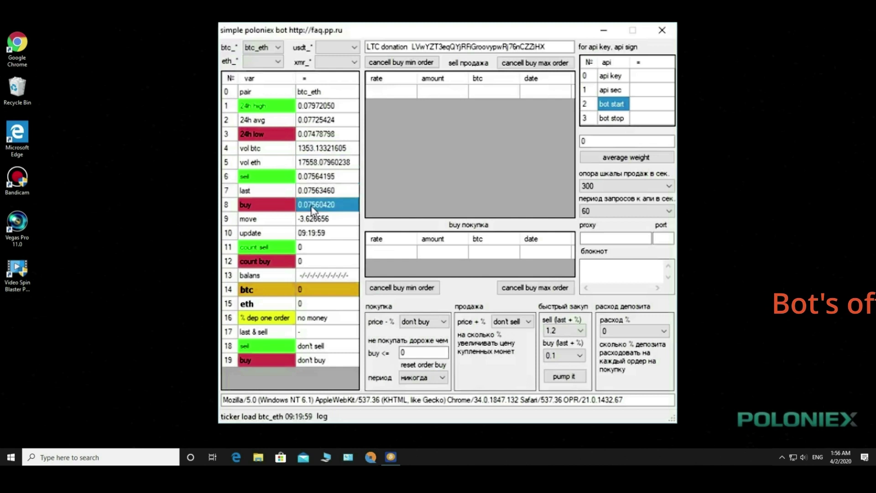
click(316, 193)
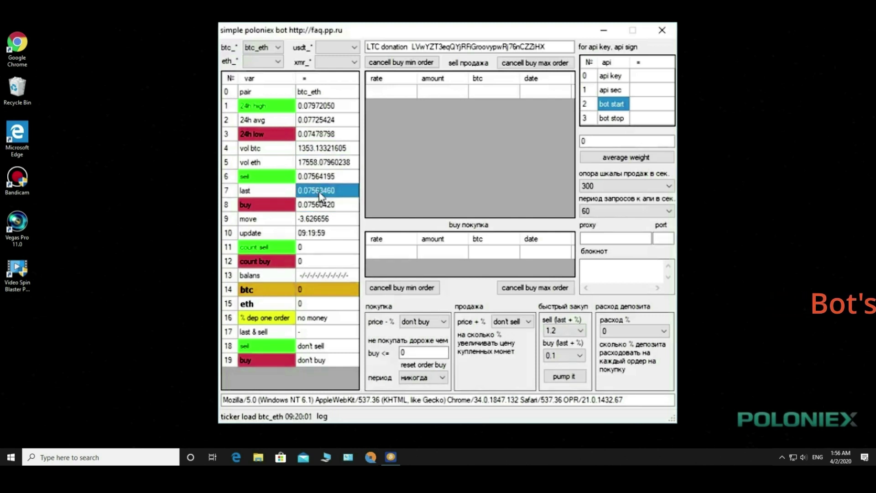
click(334, 220)
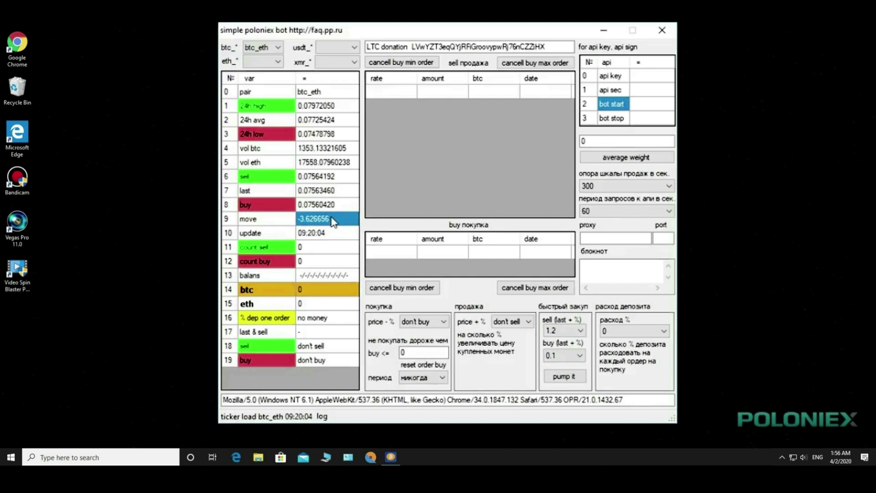
click(333, 242)
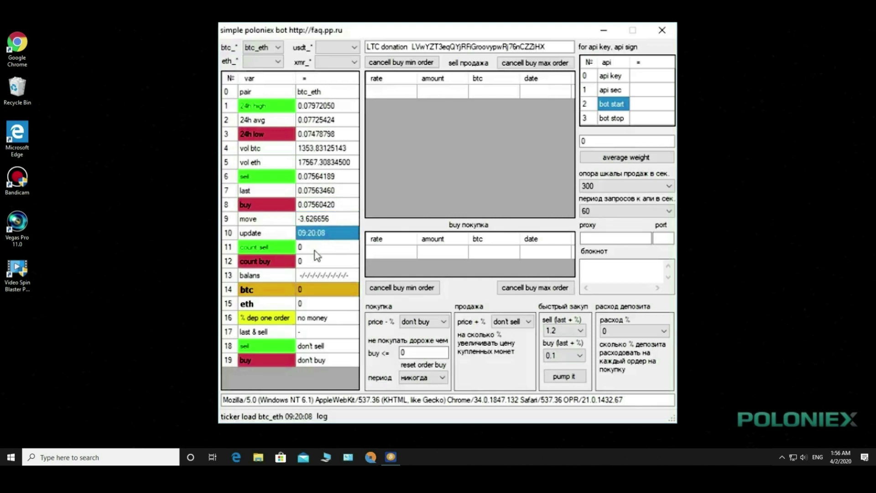
click(315, 252)
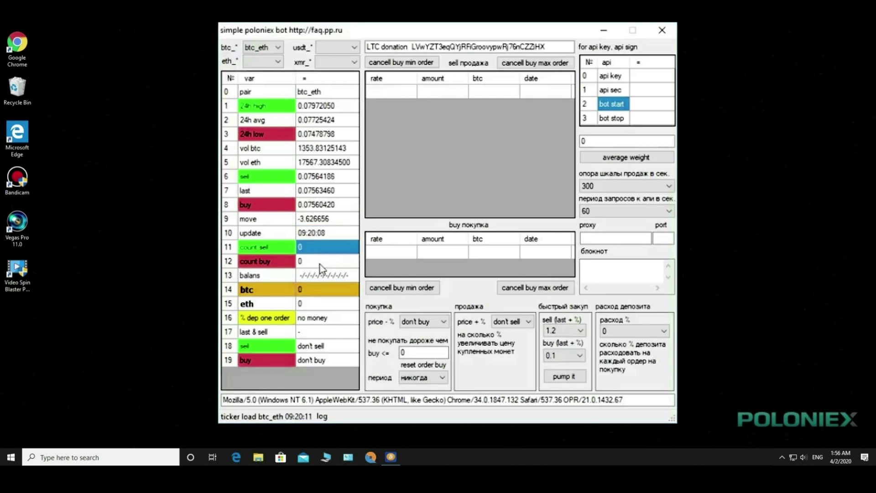
click(321, 262)
click(323, 279)
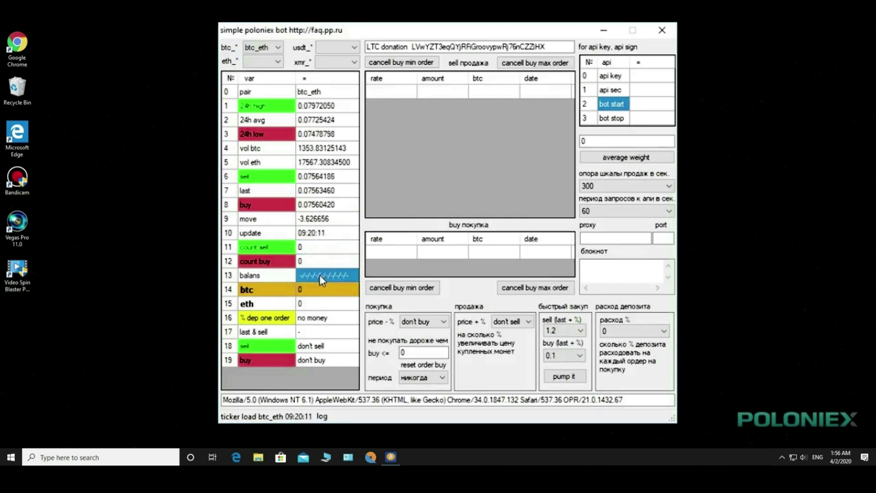
click(261, 294)
click(311, 309)
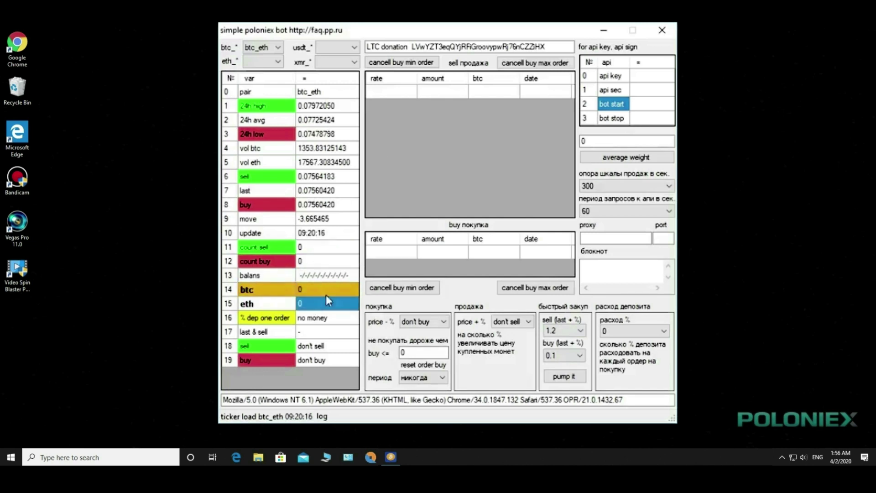
Step: Switch the trading pair to btc_grc and point out the btc and grc balances
click(268, 50)
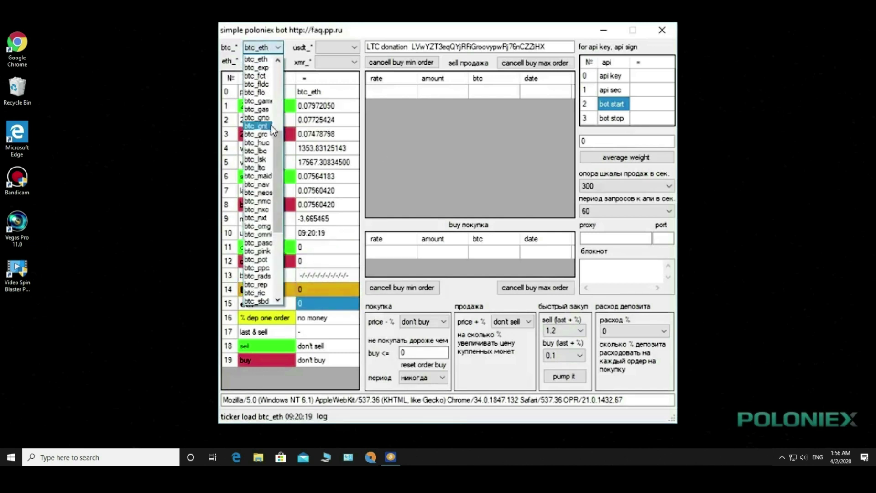
click(269, 135)
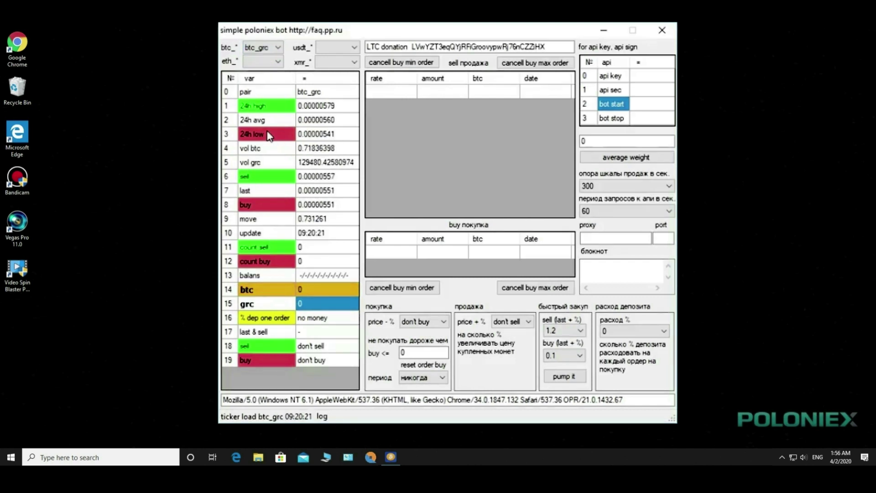
click(266, 294)
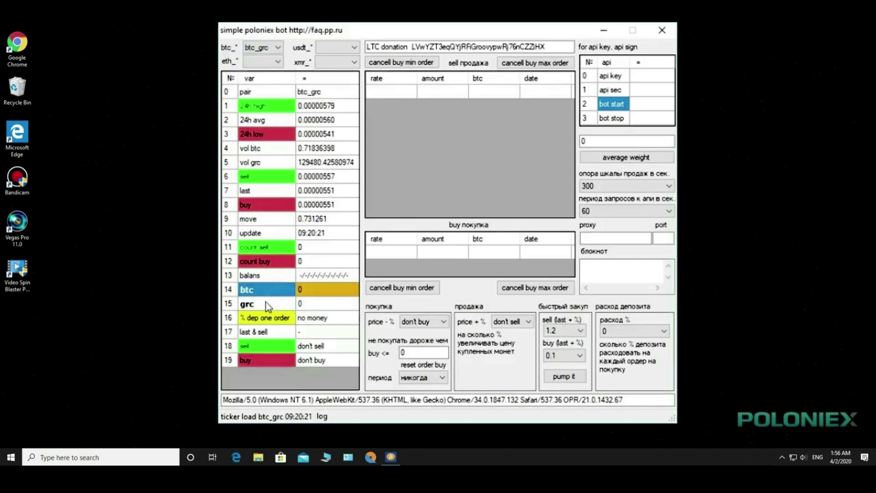
click(267, 305)
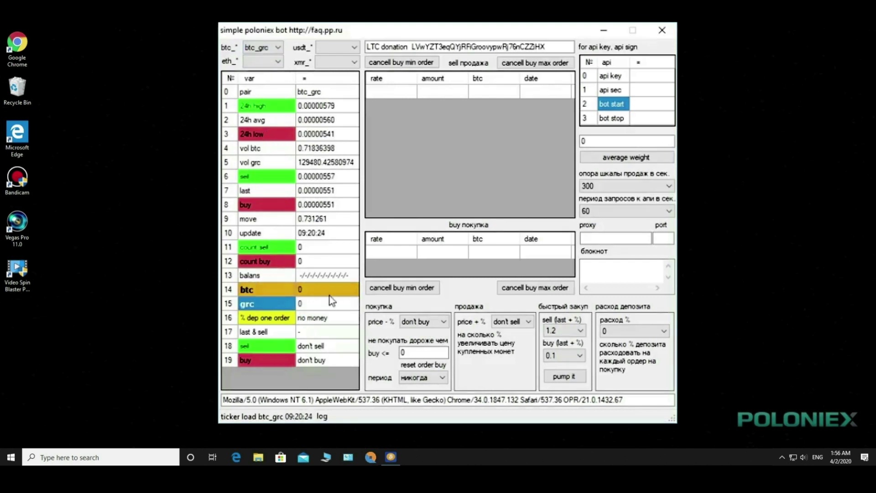
Step: Point out the per-order deposit share, sell and buy status, and last & sell rows
click(258, 320)
click(313, 322)
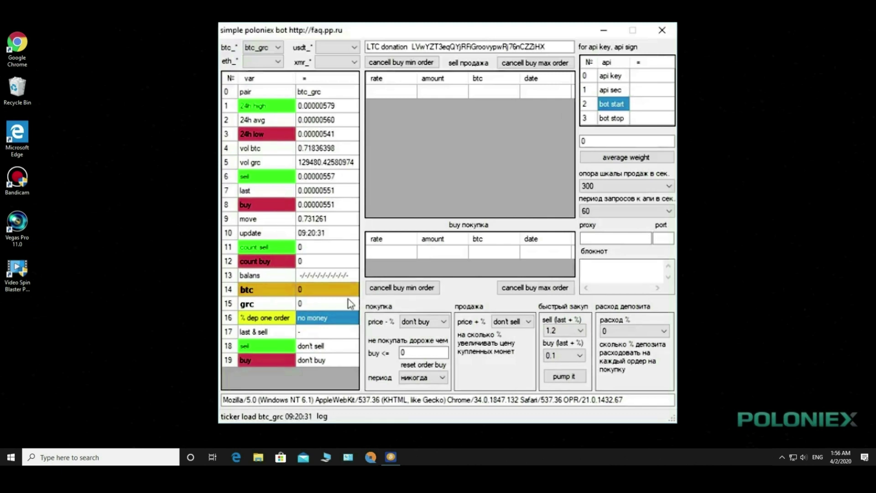
click(315, 347)
click(315, 360)
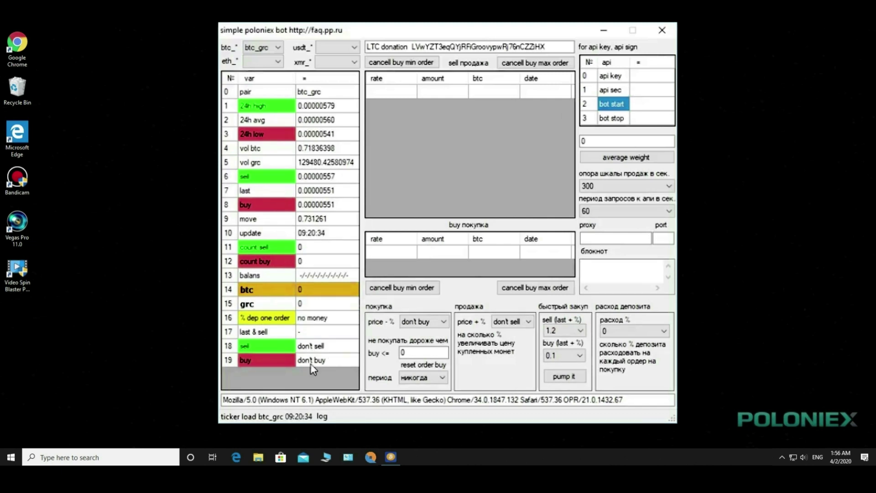
click(271, 335)
click(309, 335)
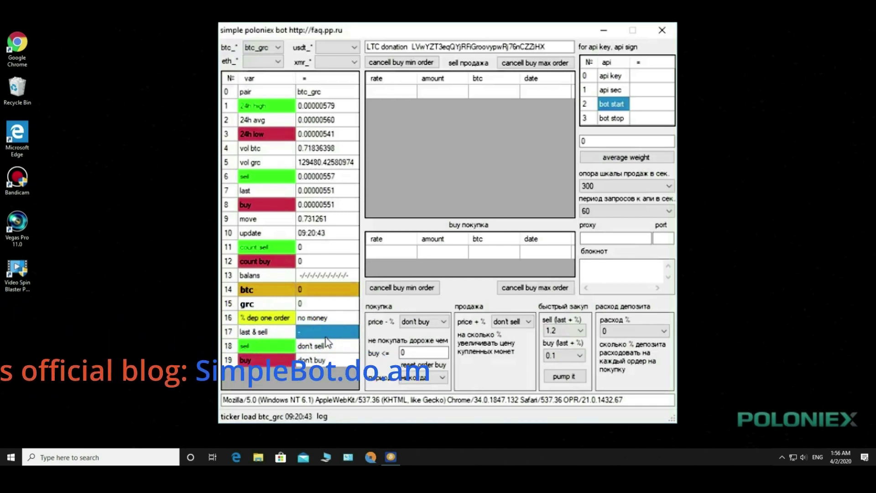
click(322, 345)
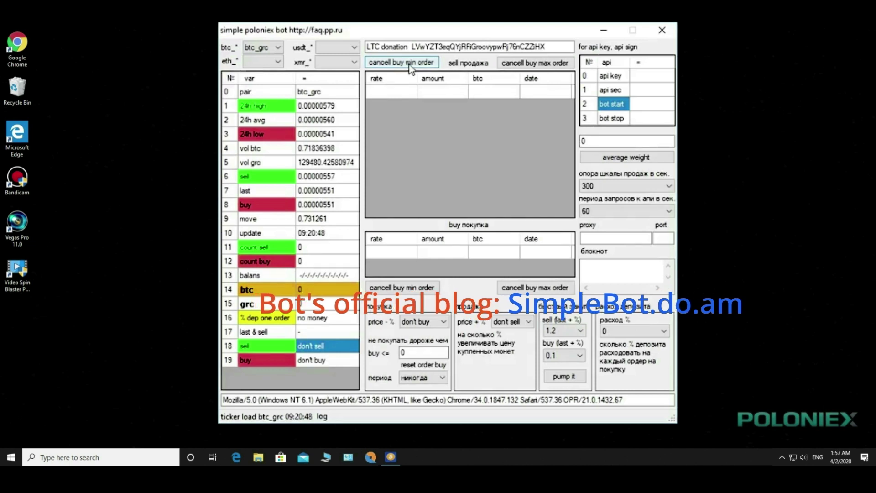
Step: Cancel the max-price open sell order and look at the API key, secret and start entries
click(517, 69)
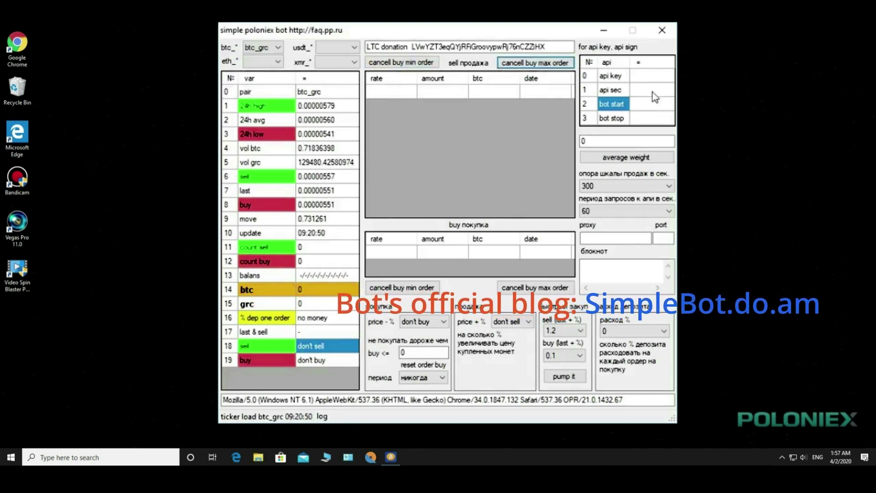
click(641, 76)
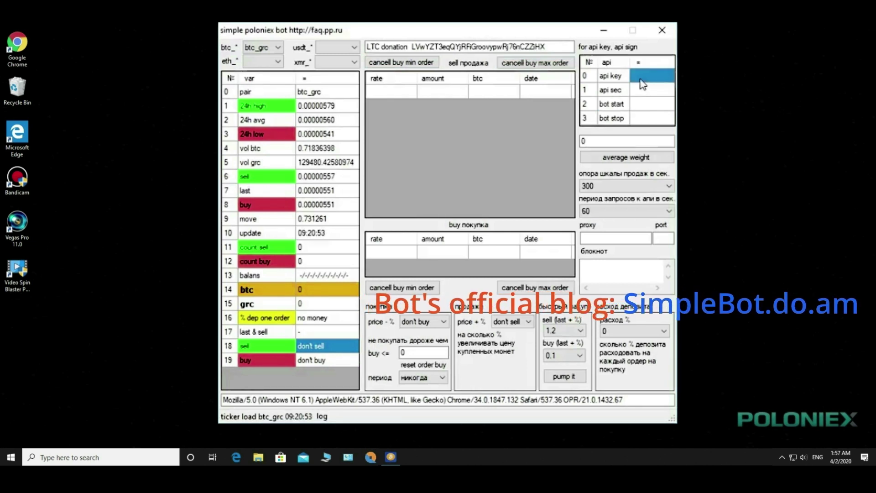
click(638, 91)
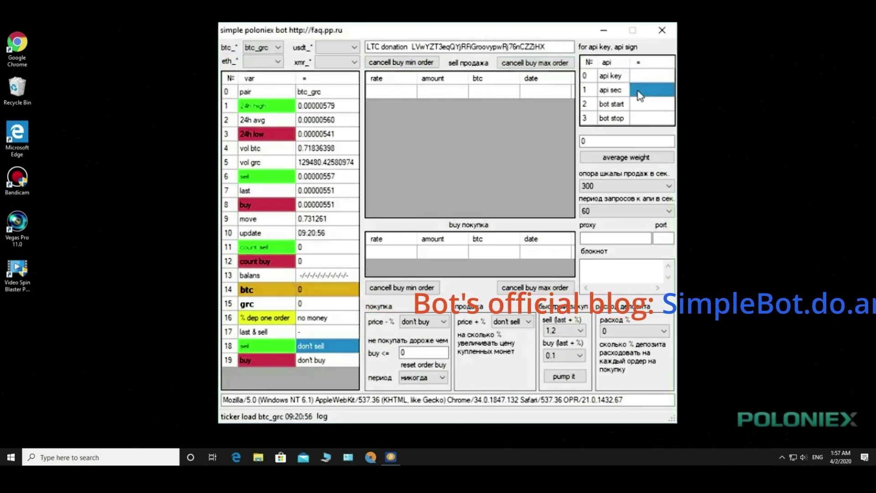
click(639, 91)
click(613, 106)
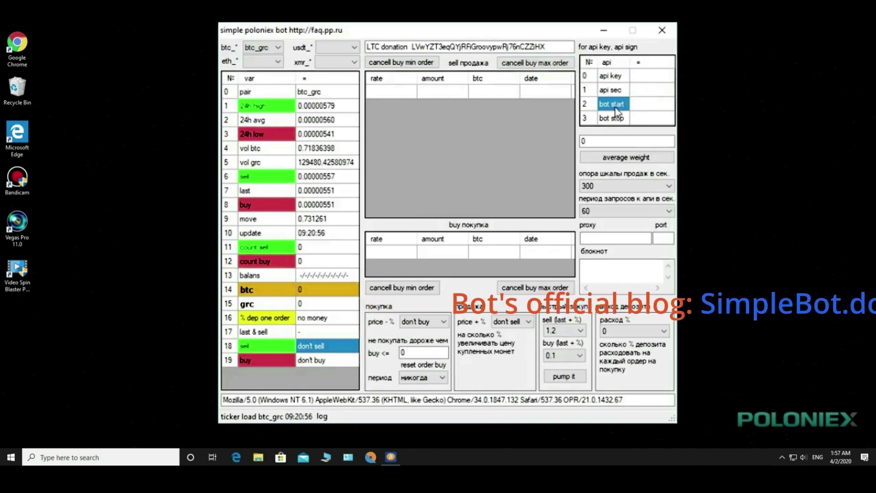
Step: Cancel the min- and max-price open buy orders
click(411, 290)
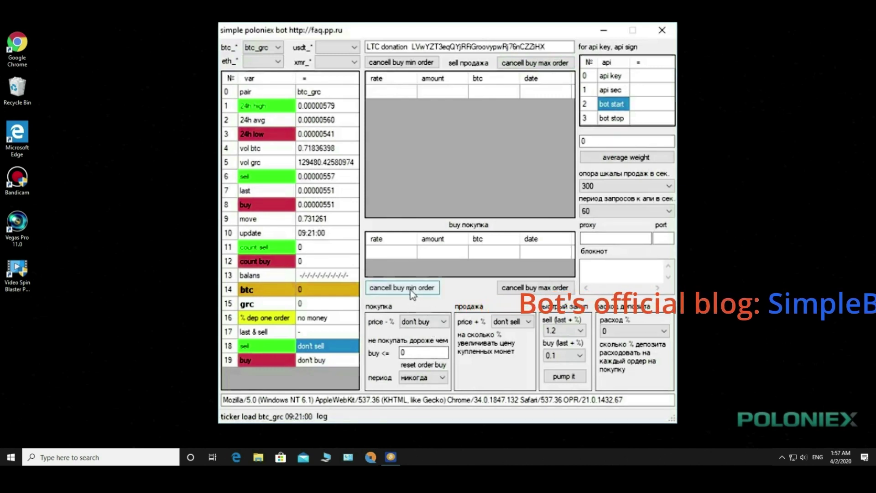
click(521, 292)
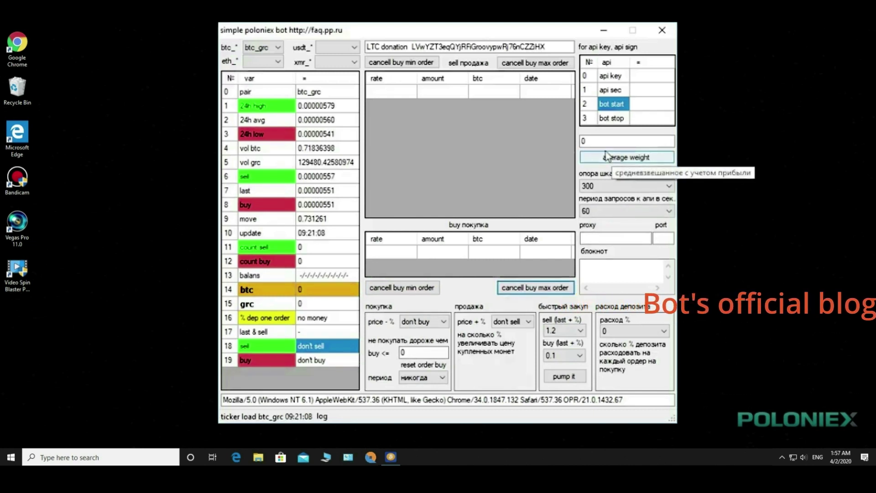
click(480, 95)
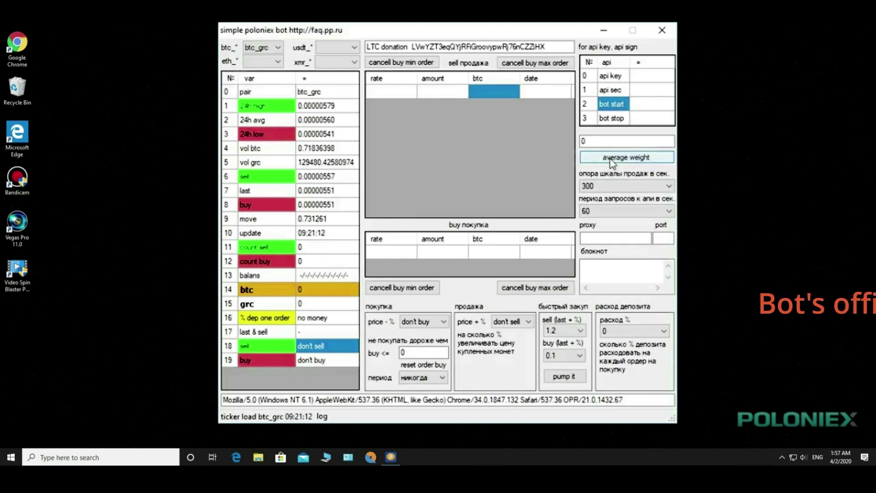
Step: Focus the average-weight field and check the sales-scale (300) and API period (60) choices
click(574, 141)
key(ctrl+c)
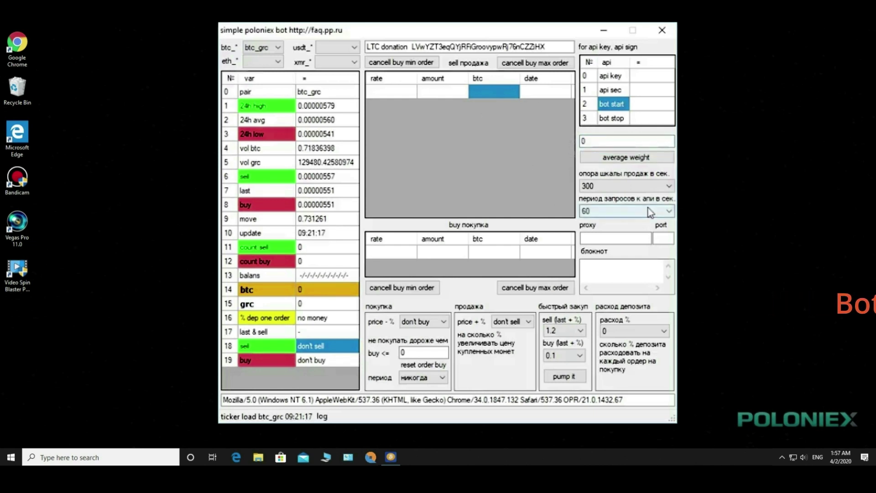
click(643, 189)
click(643, 189)
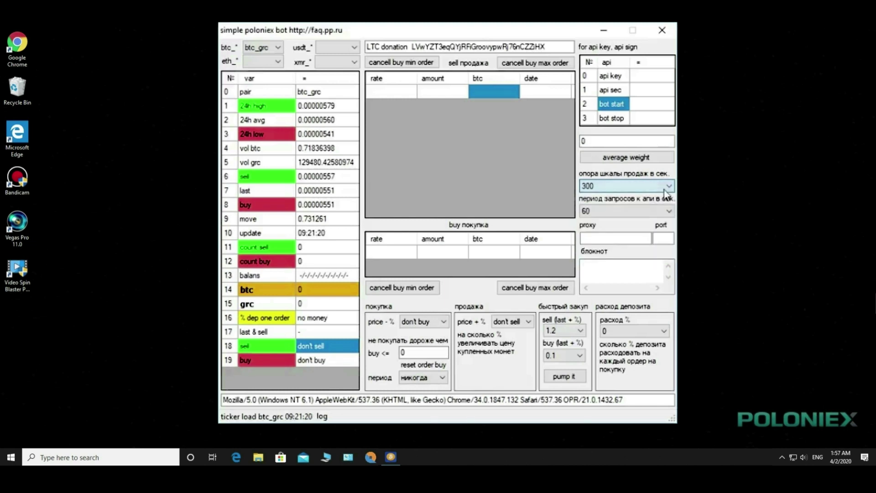
click(665, 212)
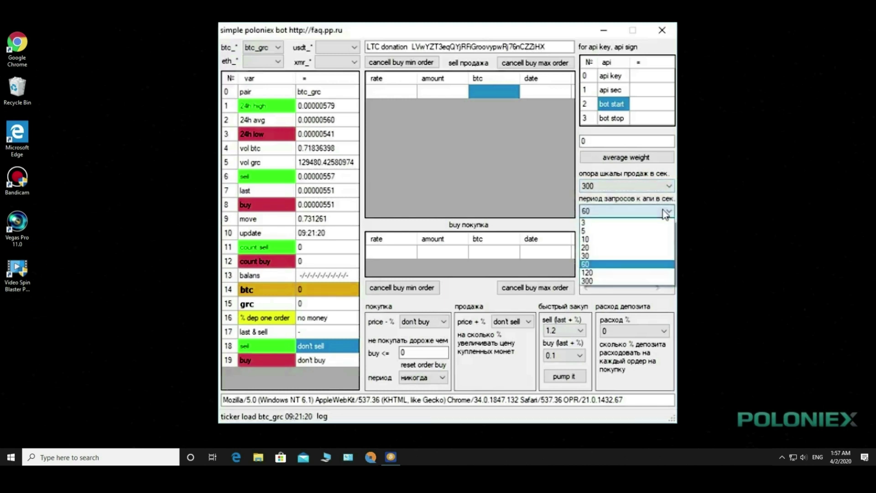
click(665, 212)
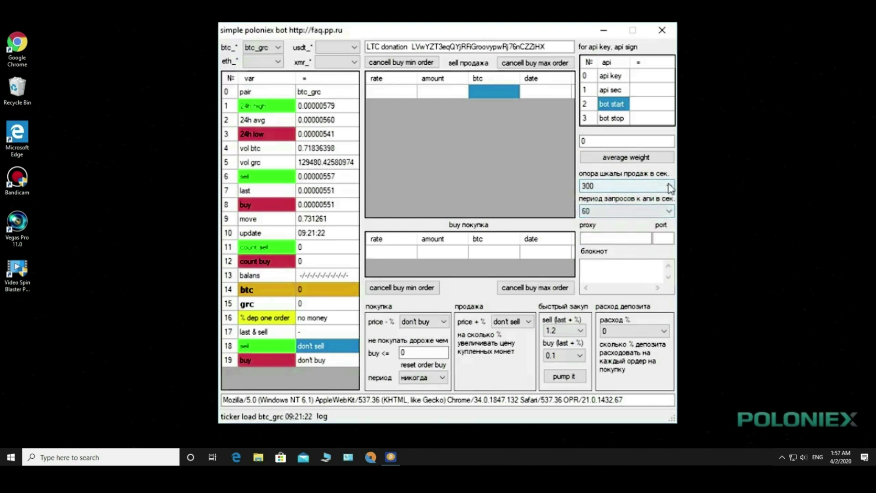
Step: Try 1800 as the sales-scale period, then return it to 300
click(668, 186)
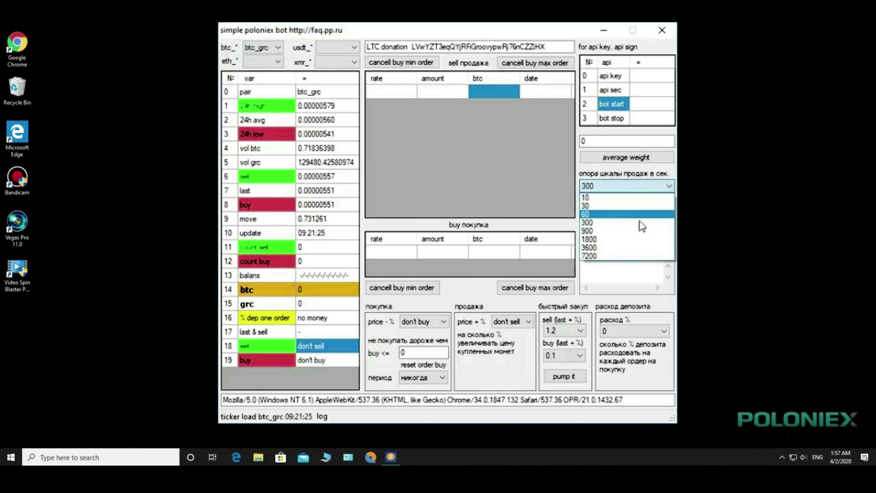
click(639, 222)
click(661, 186)
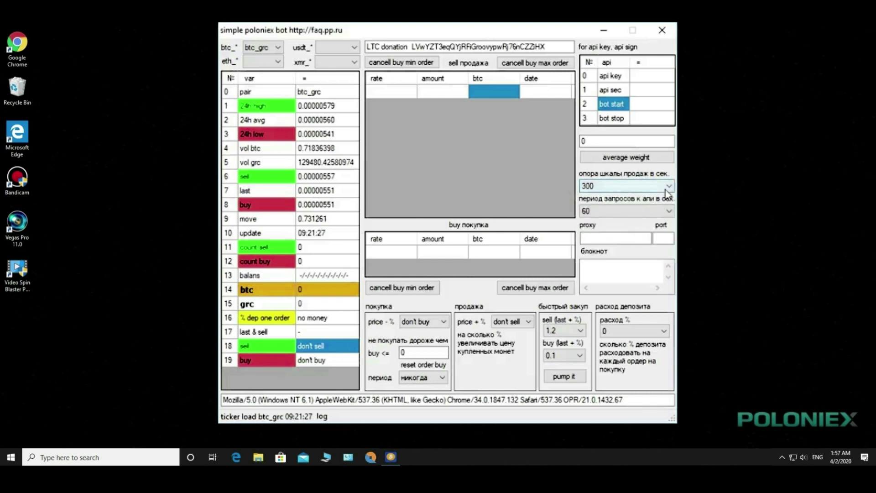
click(631, 238)
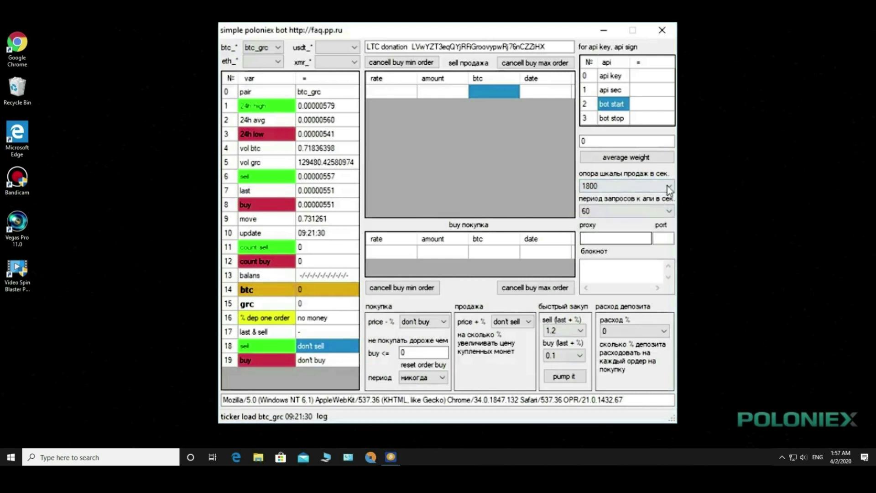
click(662, 186)
click(643, 223)
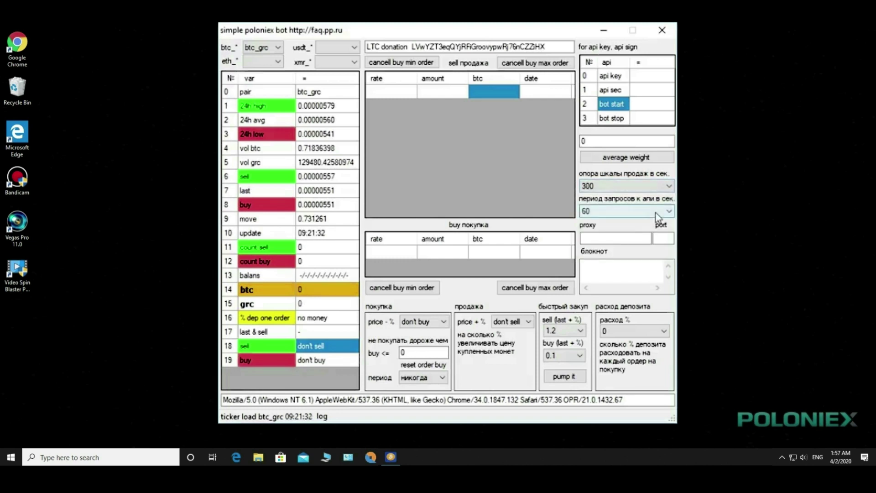
Step: Set the API request period to 30 seconds after briefly trying 120
click(656, 213)
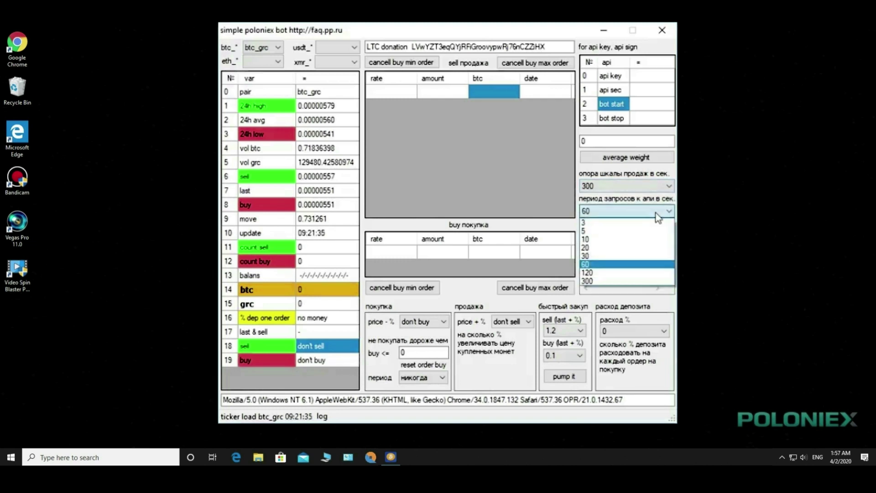
click(606, 273)
click(620, 211)
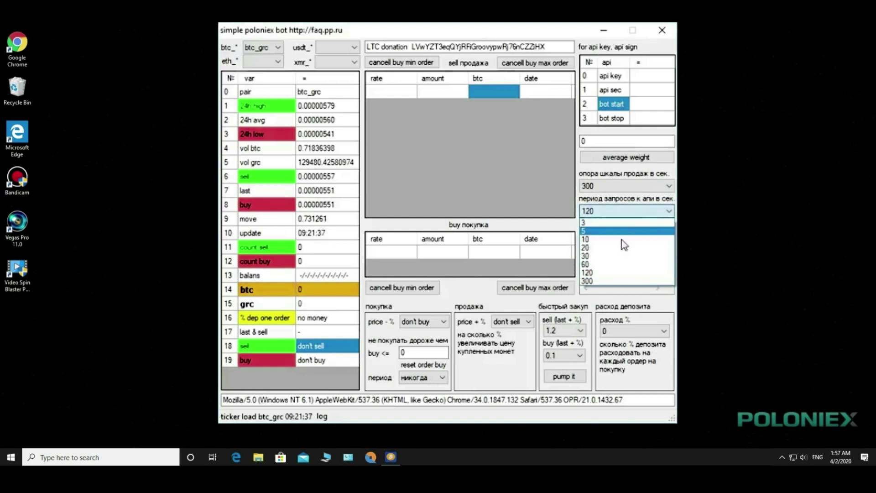
click(607, 256)
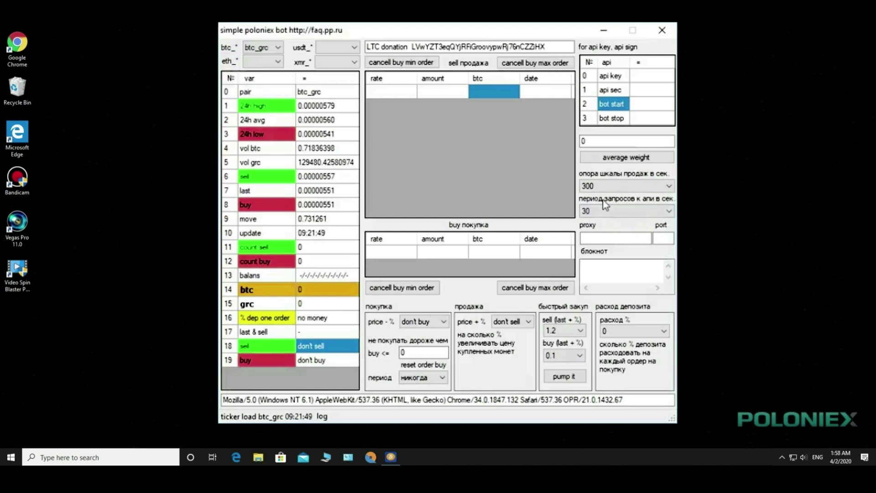
click(667, 186)
Step: Set the sales-scale period to 1800 and the API request period to 60
click(641, 239)
click(664, 212)
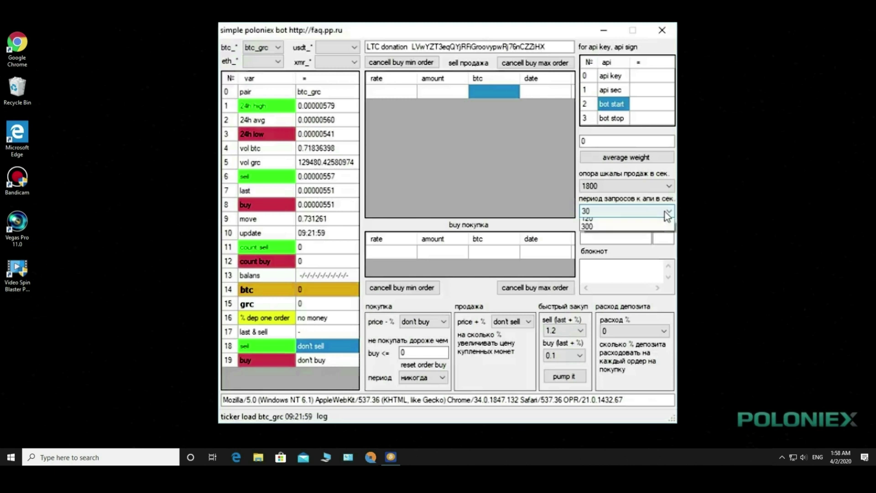
click(629, 256)
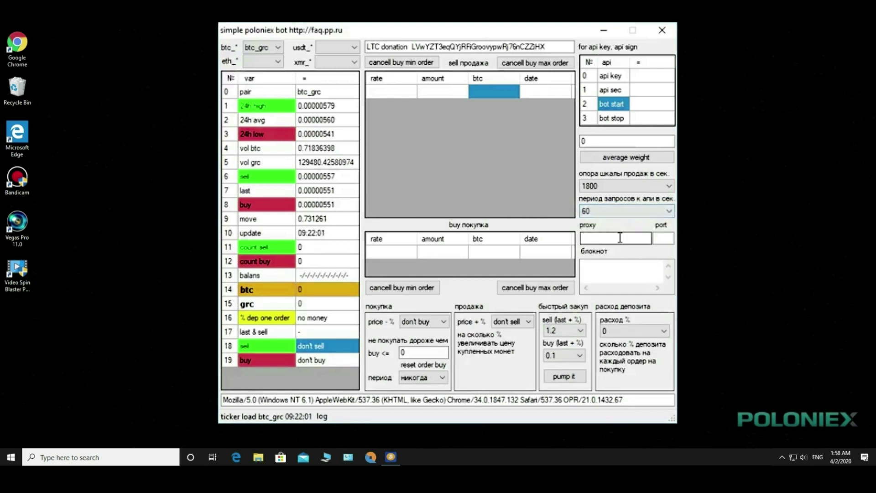
Step: Click into the proxy address and notepad fields and compute the profit-weighted average price
click(624, 240)
click(648, 240)
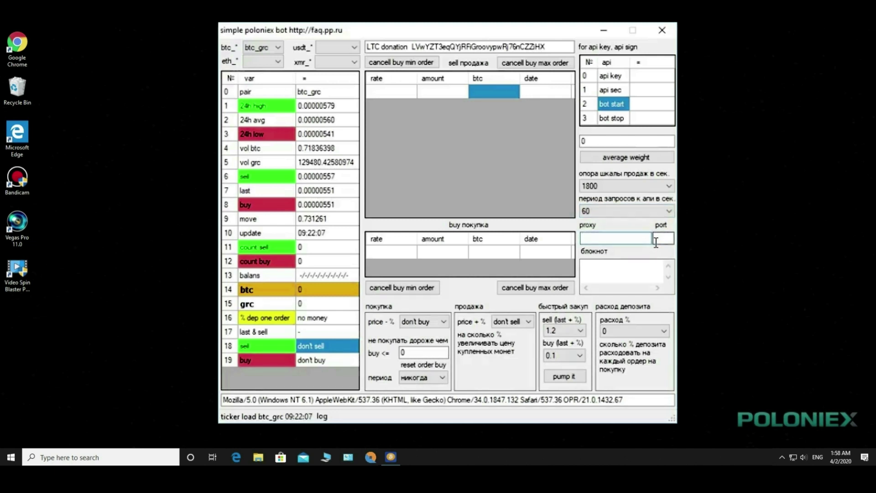
click(602, 273)
click(619, 160)
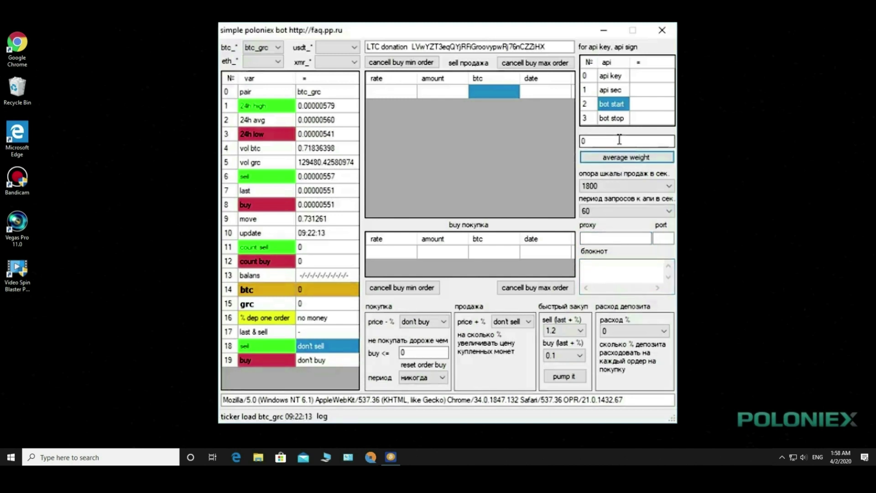
Step: Copy the 0 from the average-weight value field and paste it into the блокнот box
right_click(593, 141)
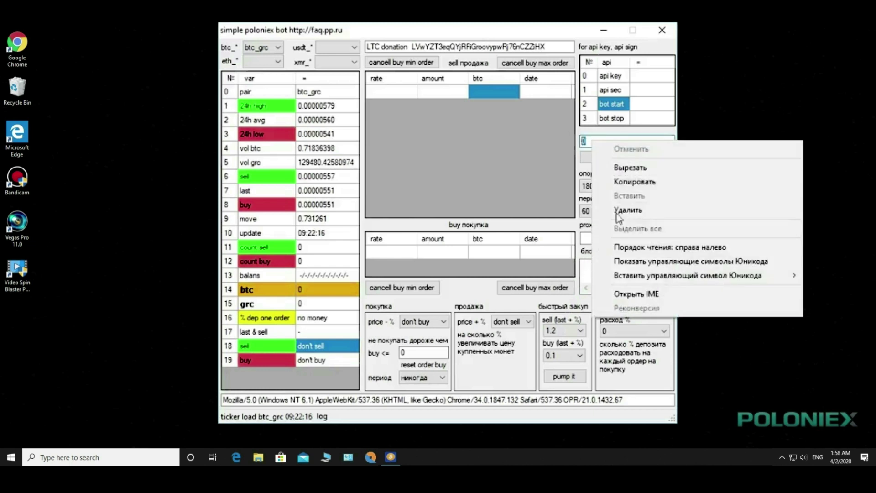
click(622, 182)
right_click(593, 267)
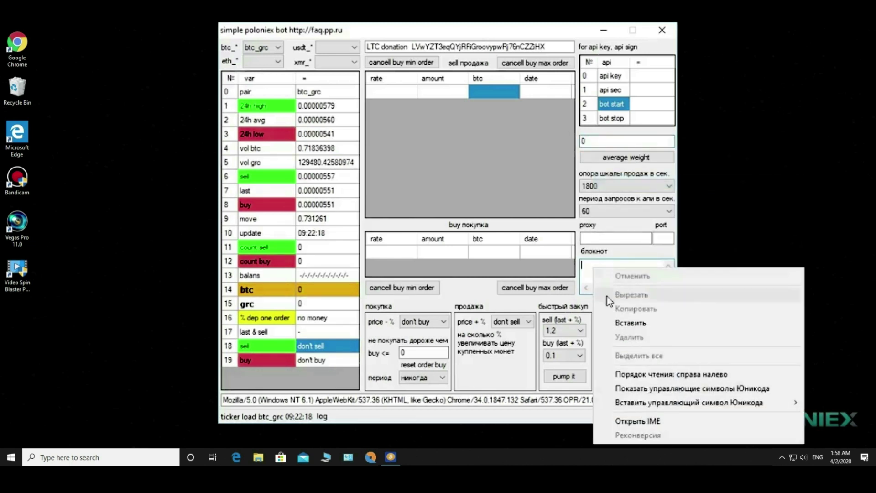
click(612, 322)
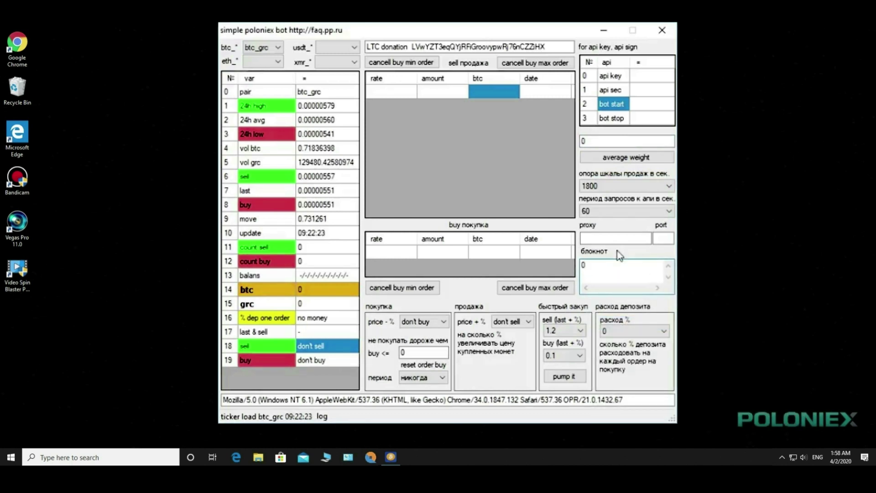
Step: Leave расход % at 0 and set the quick-pump sell to 0.8 and buy to 0.2
click(616, 331)
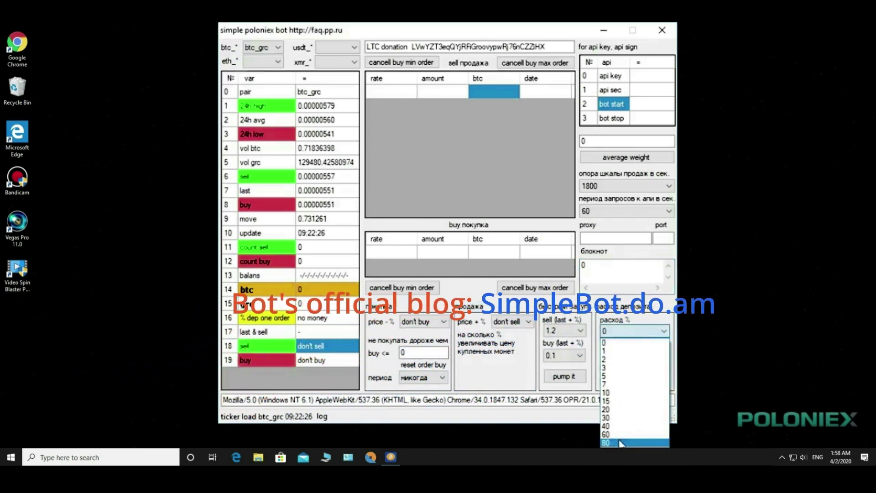
click(627, 333)
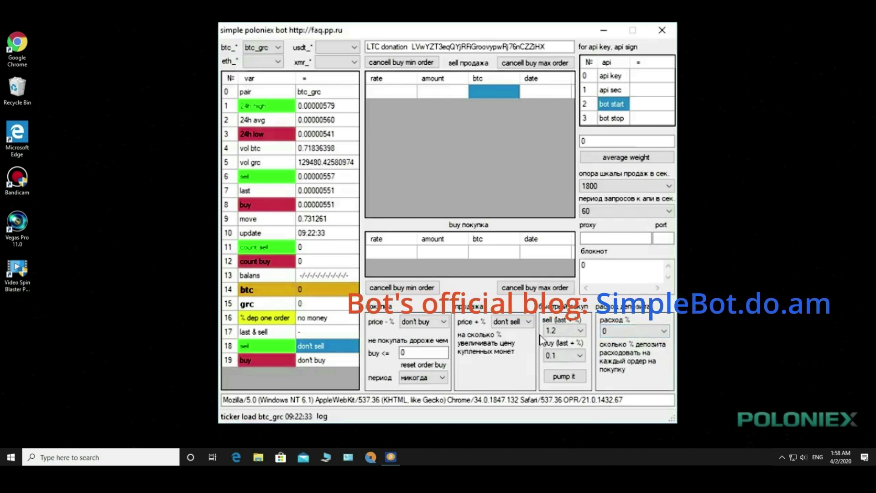
click(579, 335)
click(566, 362)
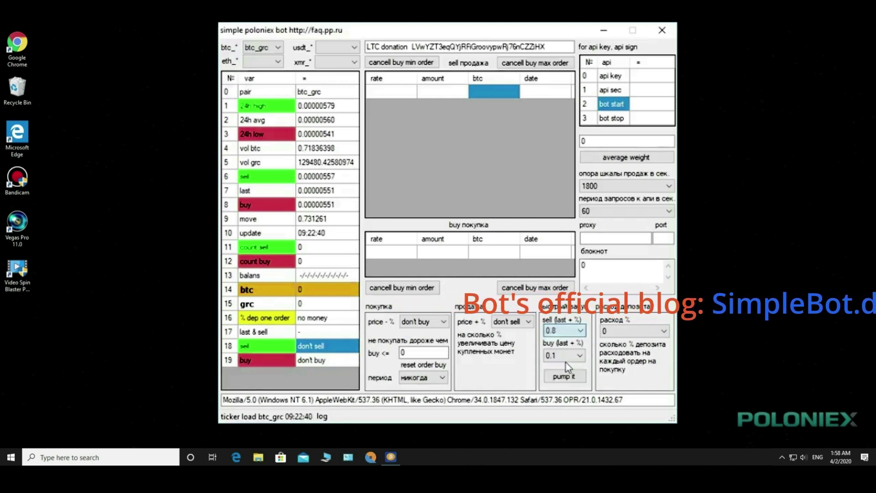
click(578, 355)
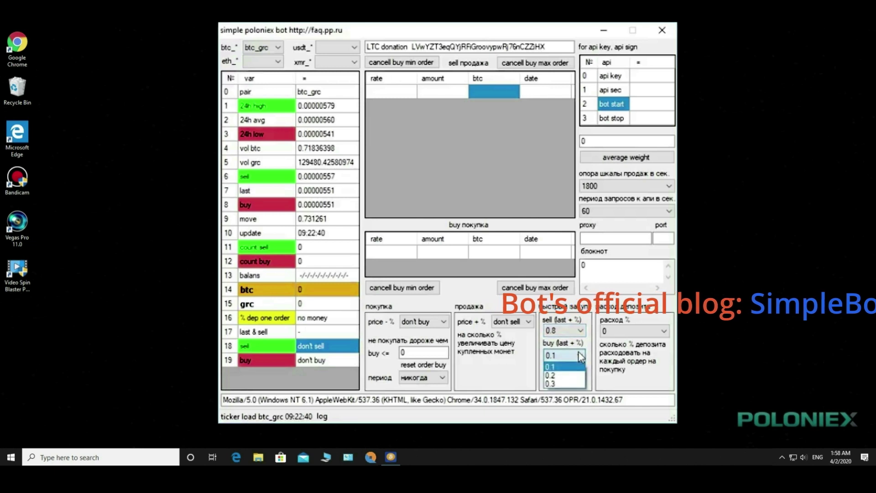
click(554, 375)
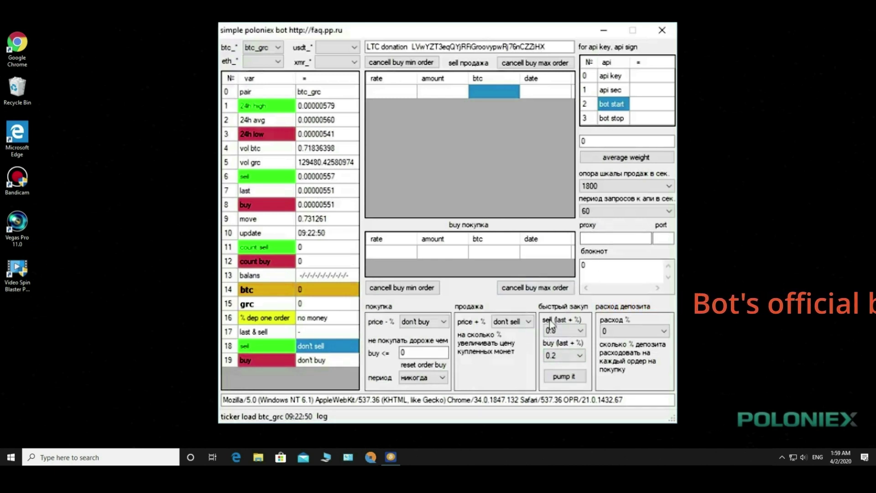
Step: Raise the quick-pump sell (last + %) to 1.4 and buy (last + %) to 0.3
click(575, 337)
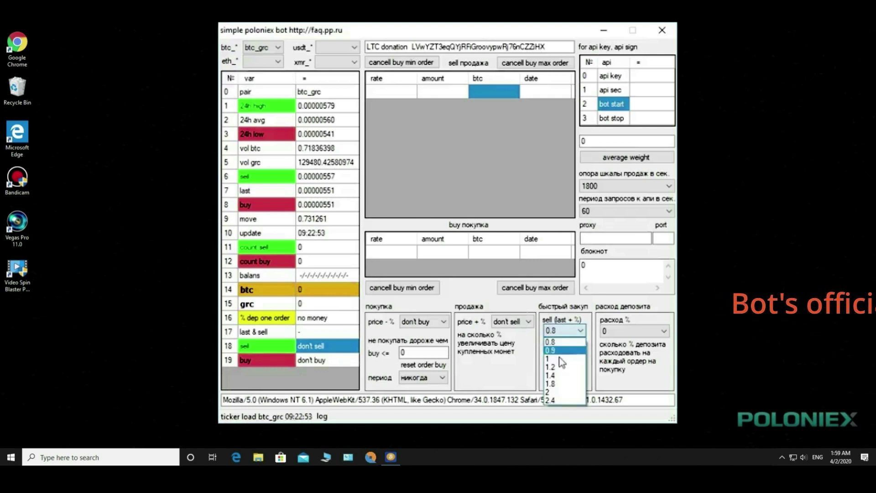
click(561, 376)
click(578, 356)
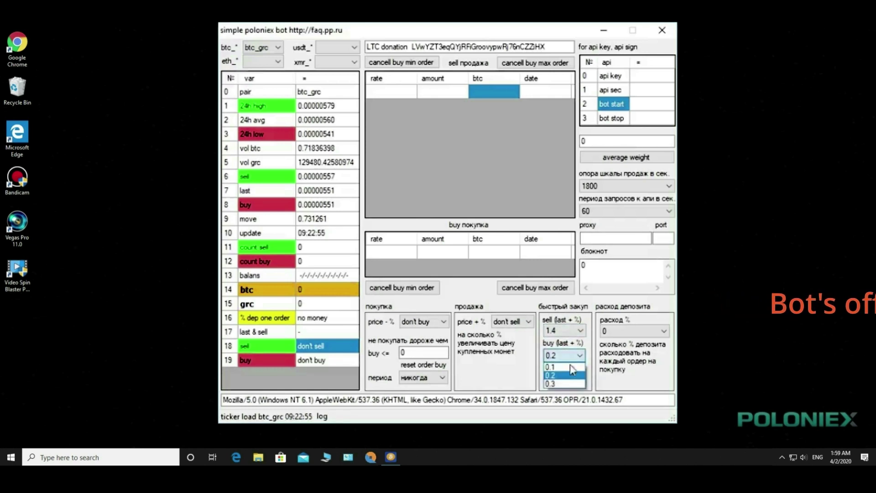
click(560, 384)
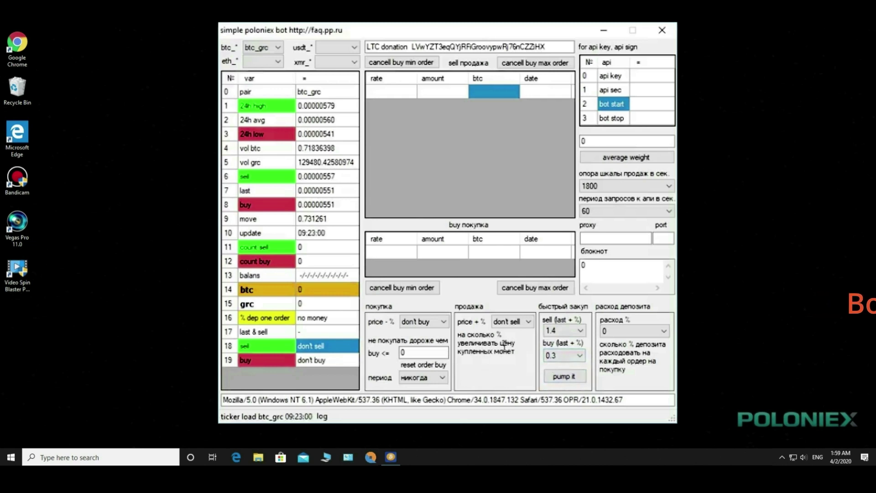
click(528, 322)
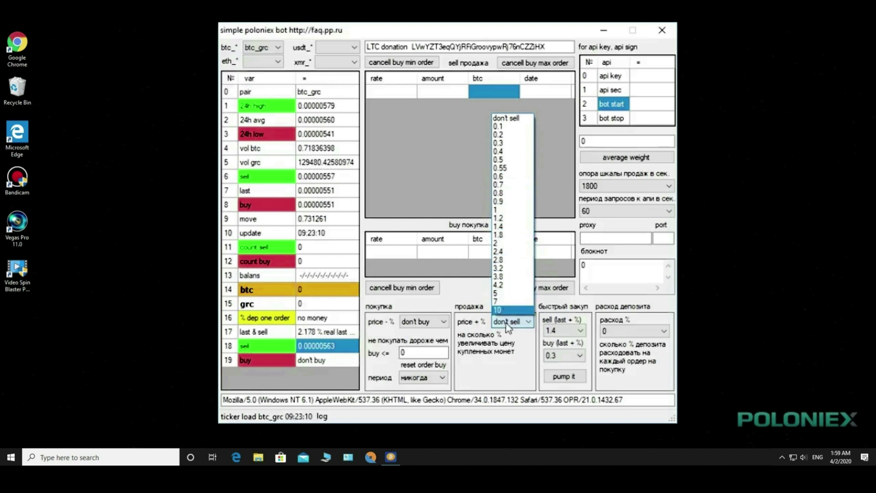
Step: Set the продажа sell markup (price + %) to 2.4, giving a 0.00000565 sell target
click(511, 362)
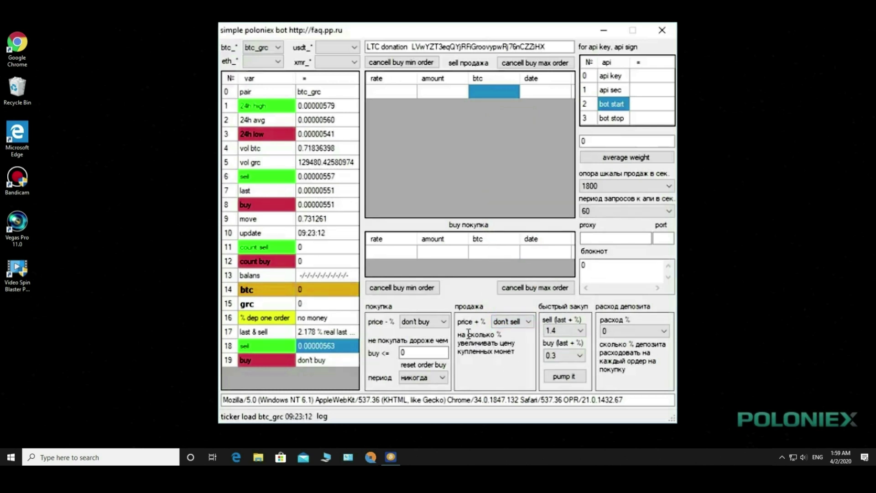
click(522, 324)
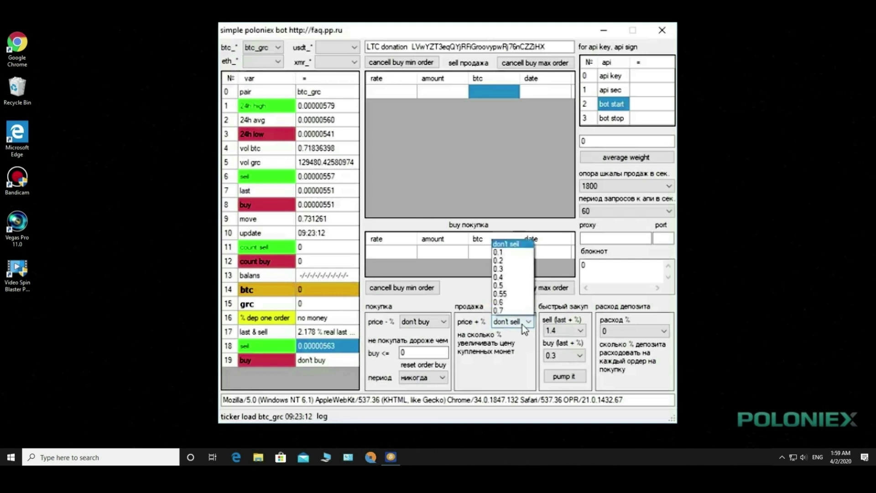
click(517, 251)
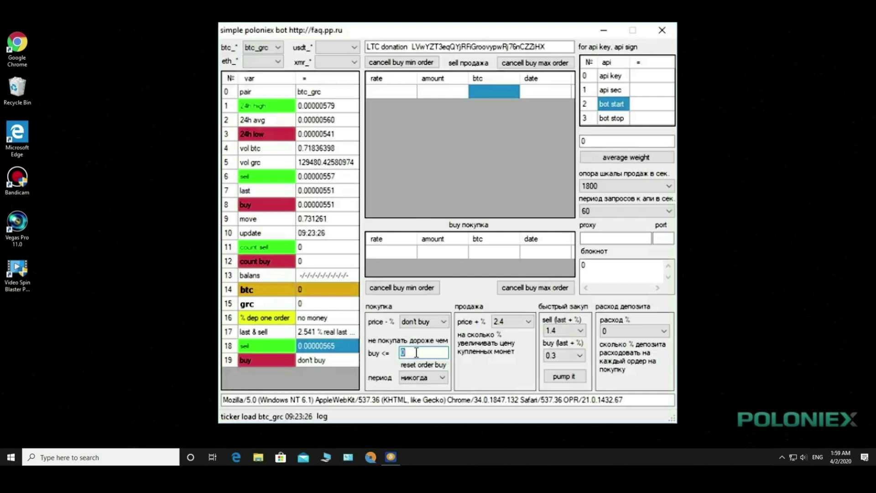
Step: Set the покупка buy-order reset period to 16 h, after first picking 8 h
click(442, 378)
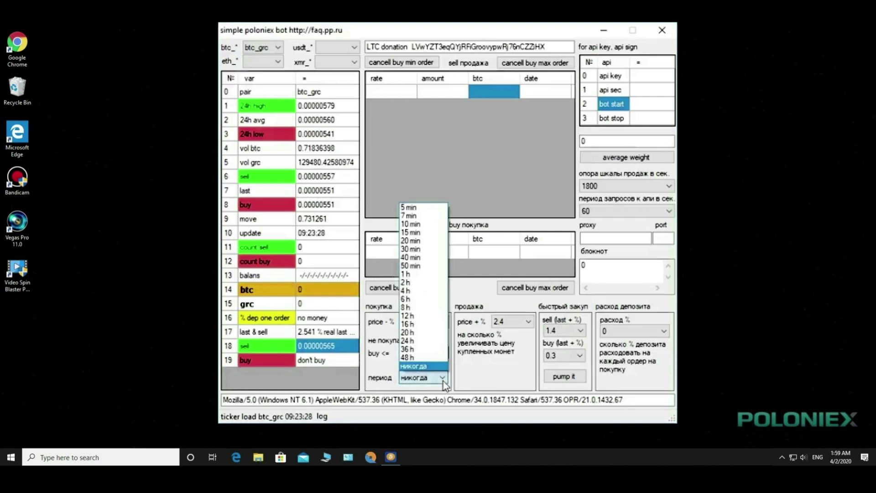
click(425, 308)
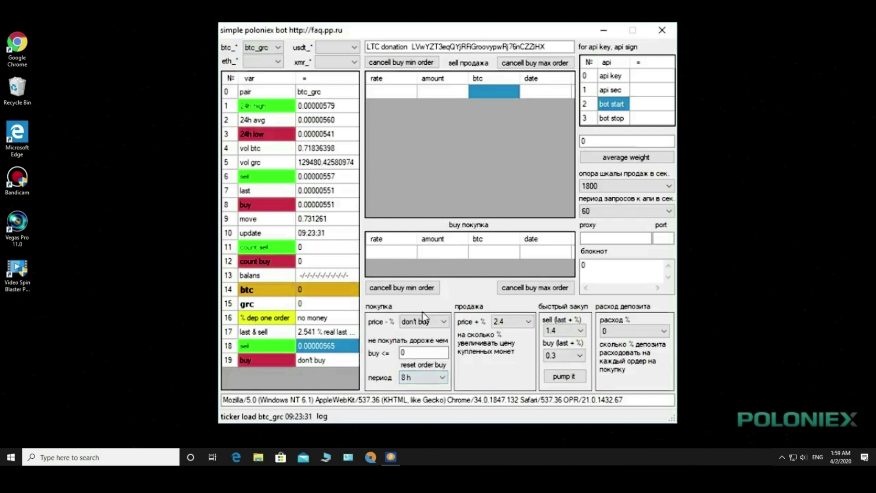
click(443, 378)
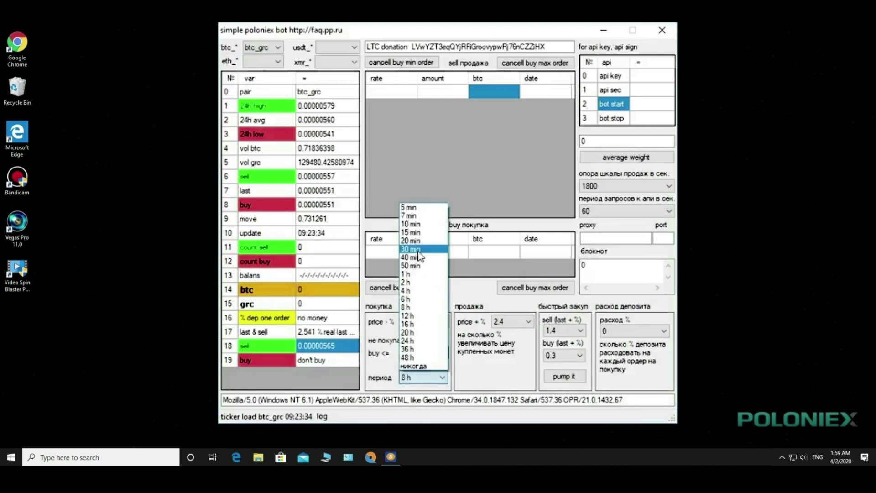
click(412, 325)
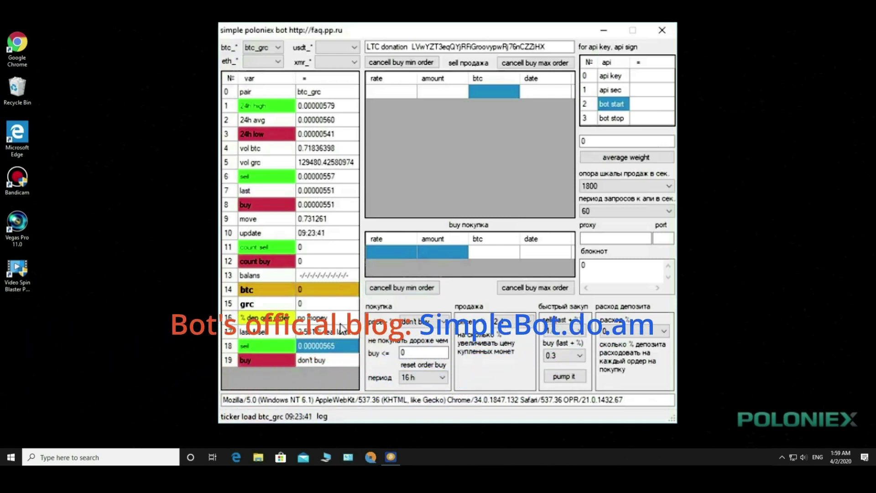
click(439, 323)
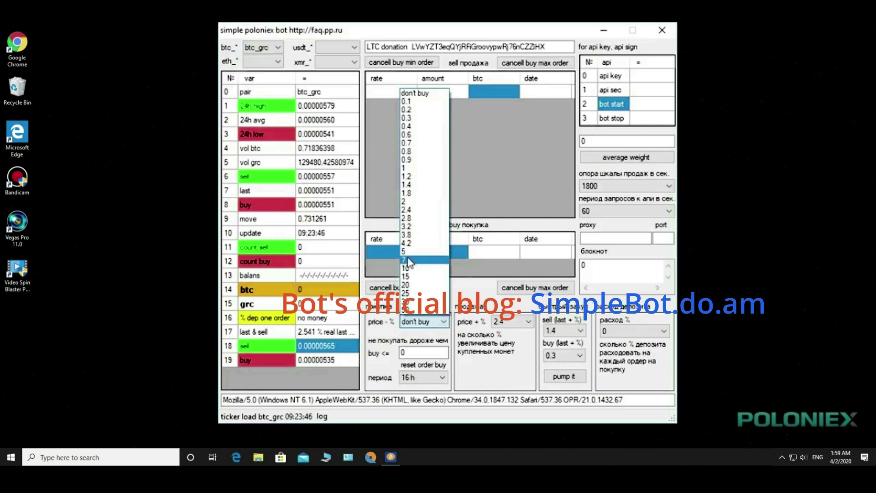
Step: Set the buy discount (price - %) to 1 after trying 1.4, for a 0.00000545 buy price
click(408, 185)
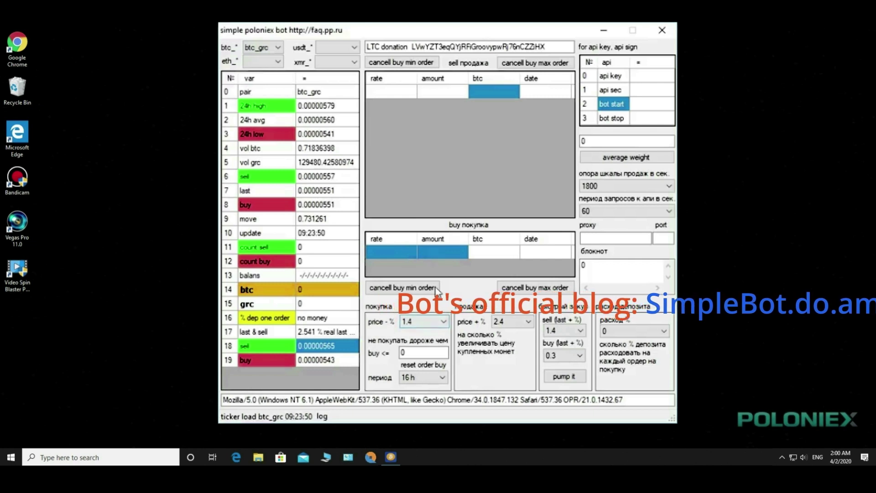
click(443, 322)
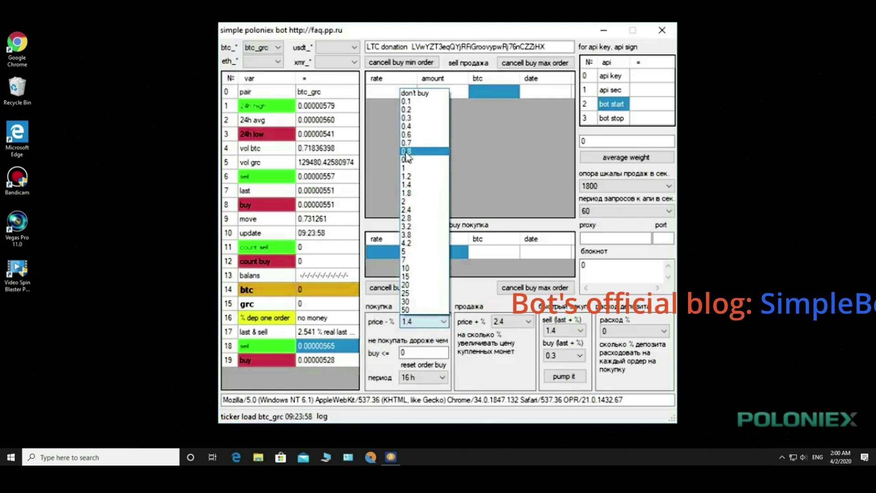
click(406, 167)
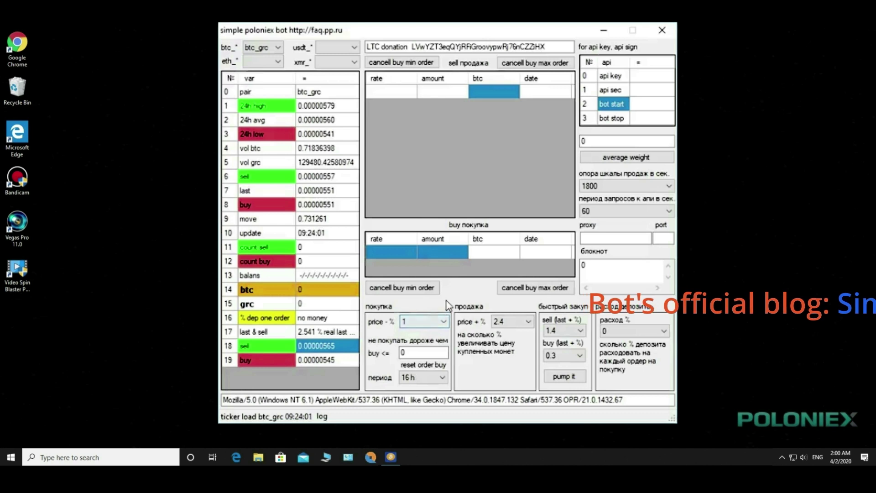
Step: Set расход % to 5 so each order spends 5% of the deposit
click(664, 330)
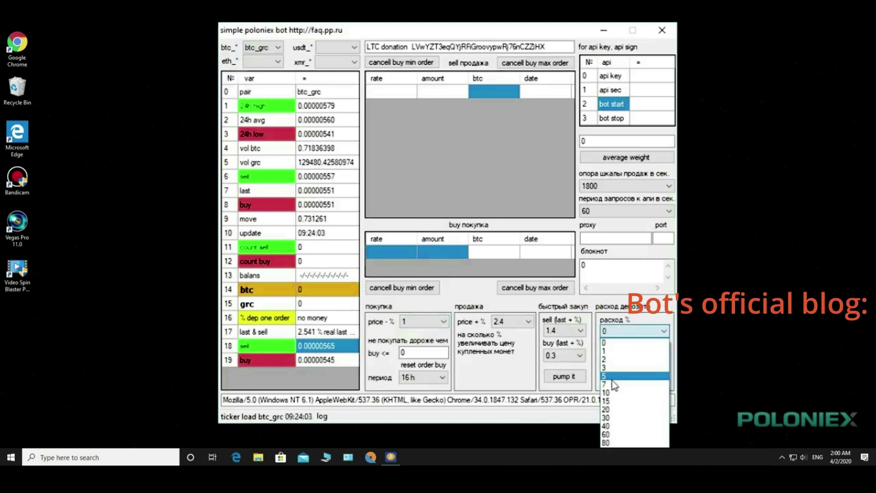
click(611, 378)
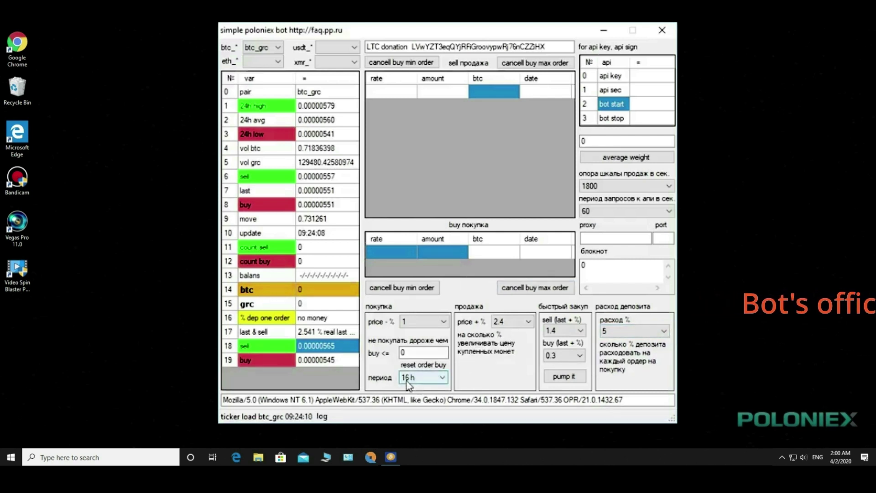
click(409, 381)
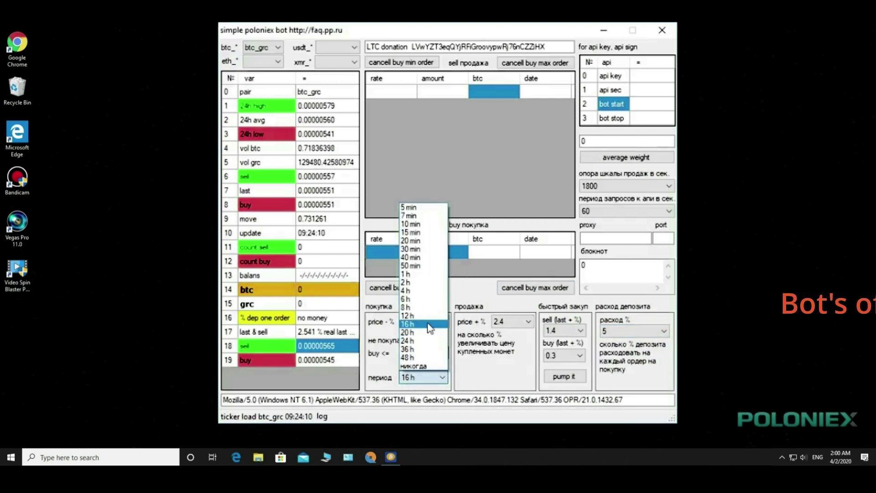